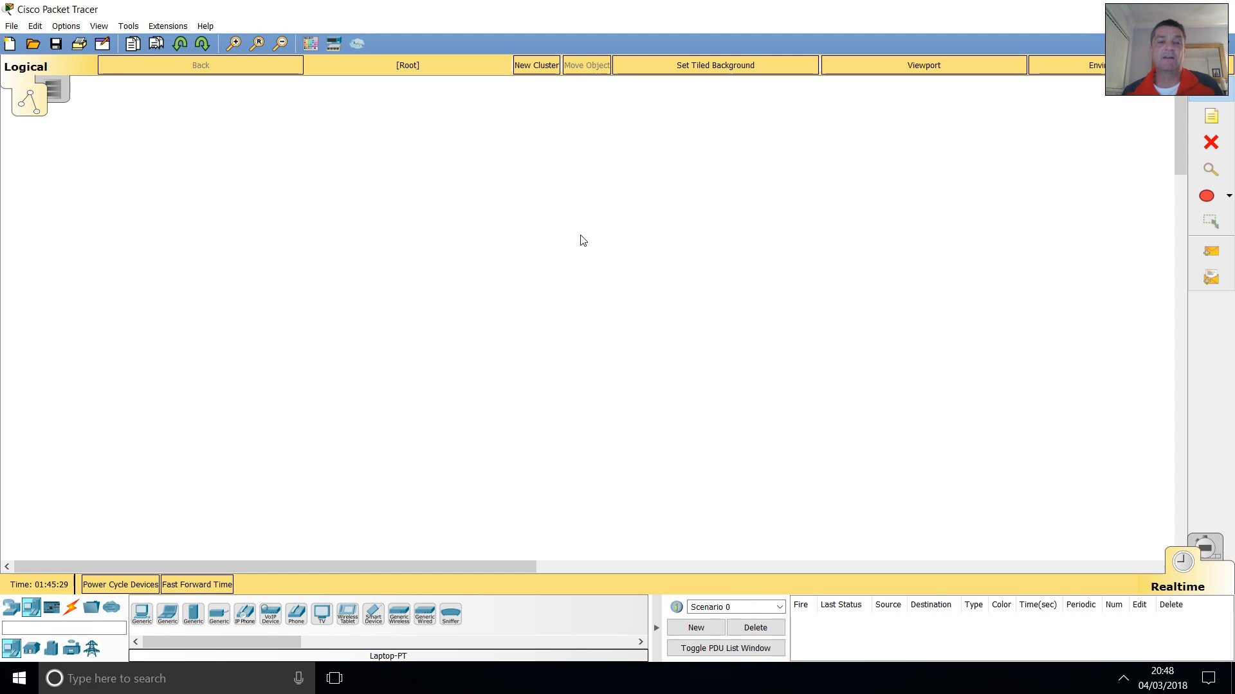
Place a WRT300N wireless router in the upper middle of the empty logical workspace.
{"action": "left_click", "coordinate": [11, 608]}
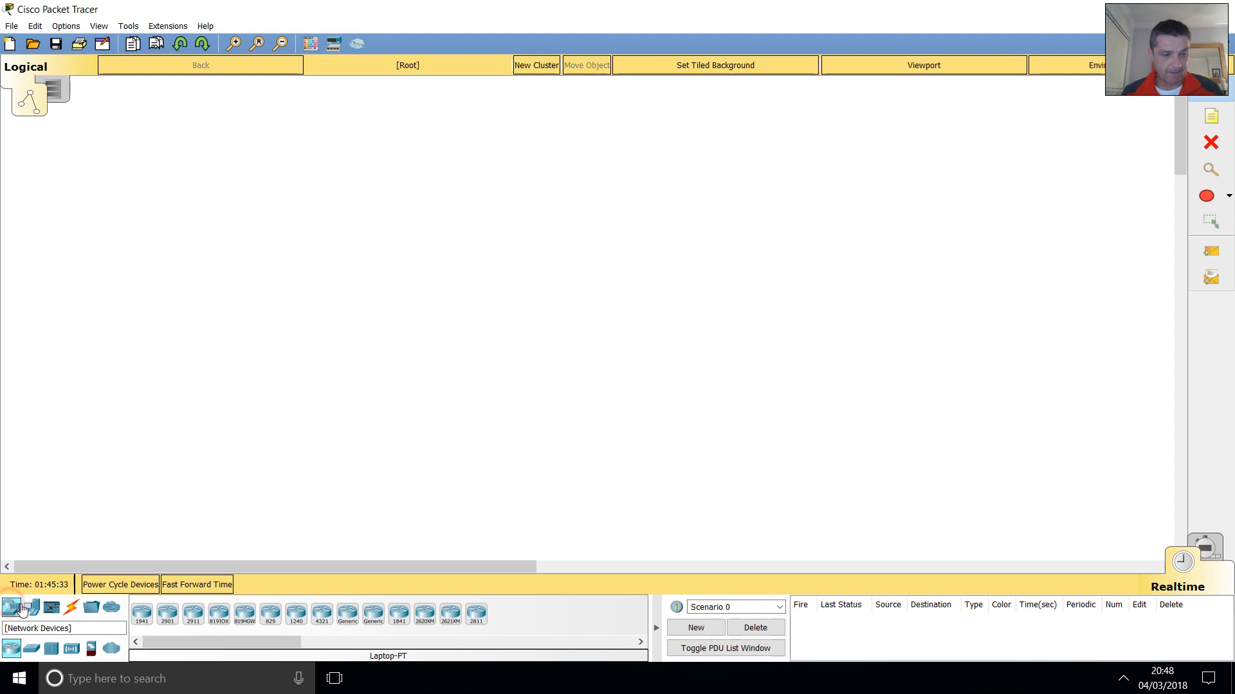
{"action": "left_click", "coordinate": [33, 609]}
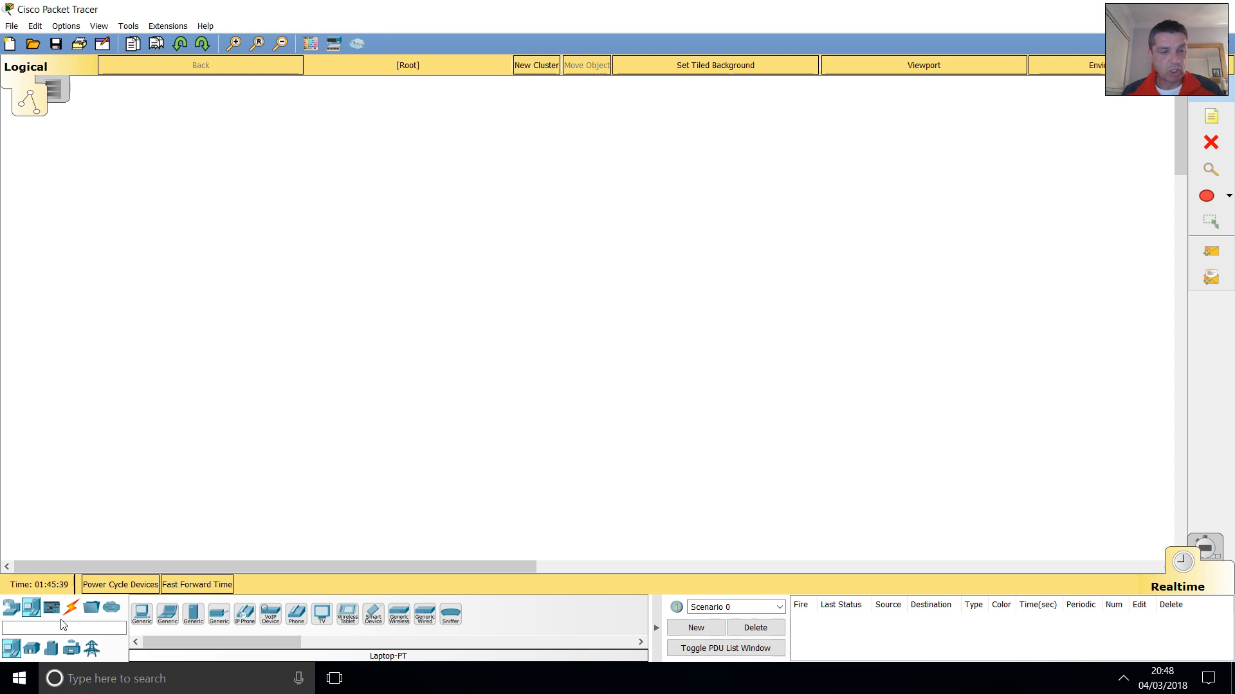
{"action": "left_click", "coordinate": [14, 608]}
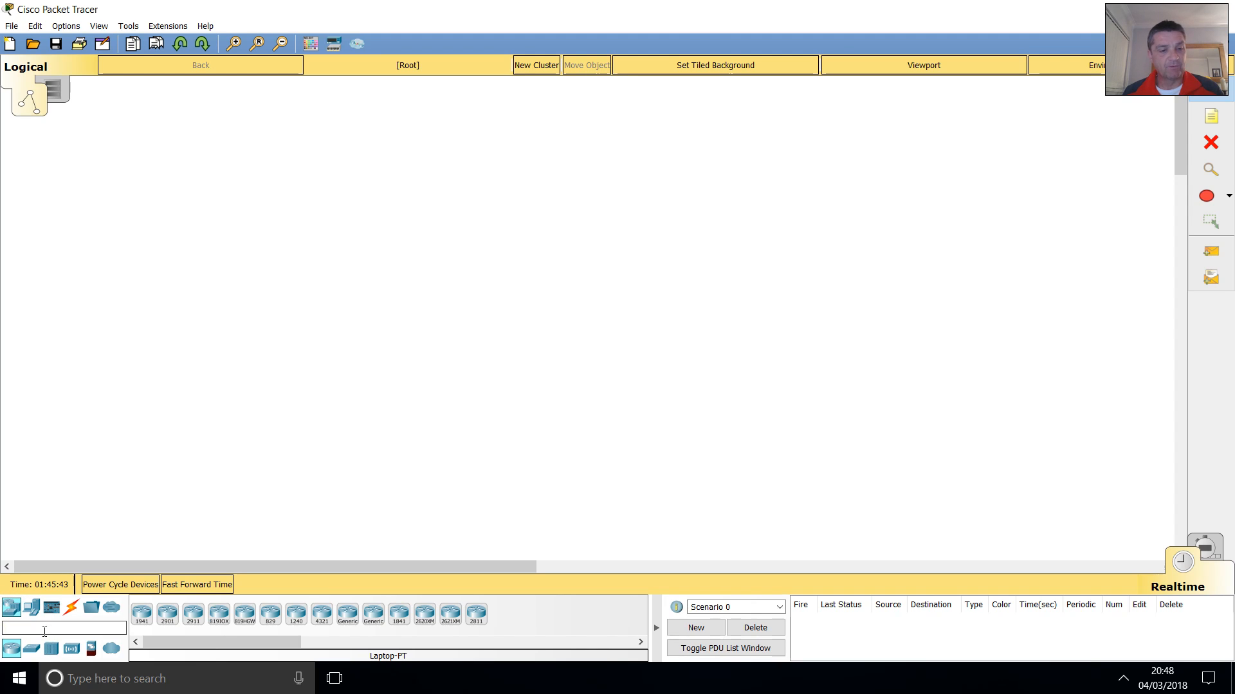
{"action": "left_click", "coordinate": [72, 649]}
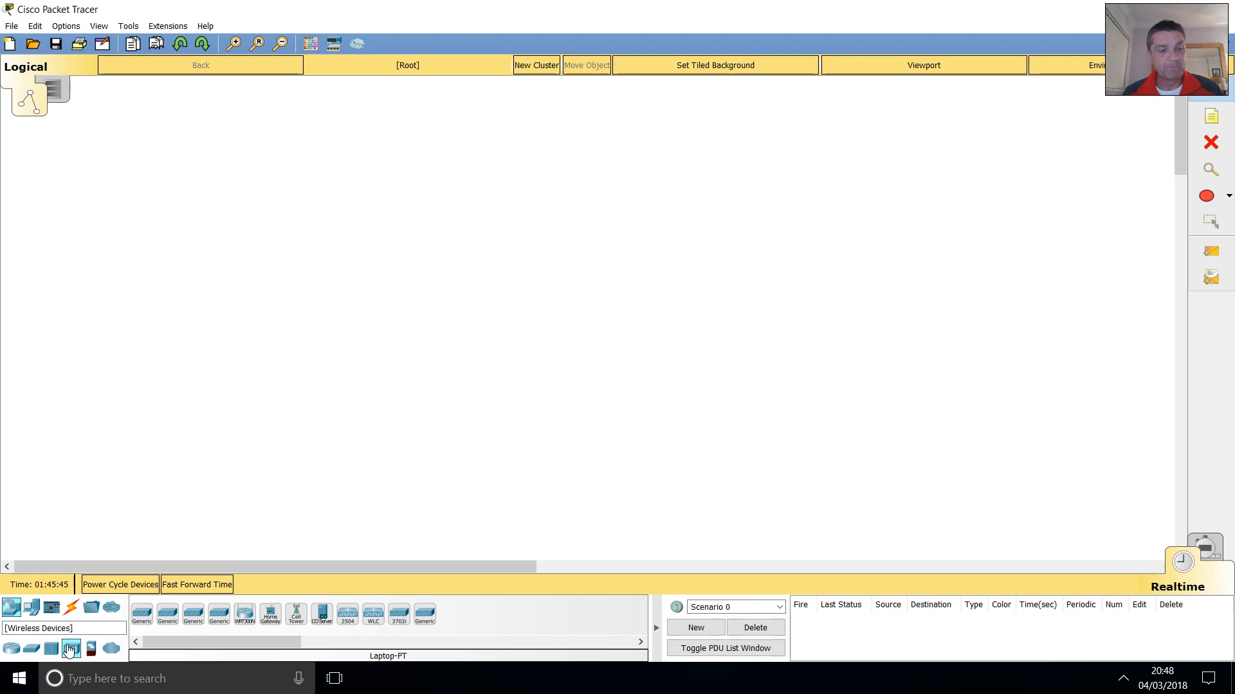
{"action": "left_click", "coordinate": [245, 615]}
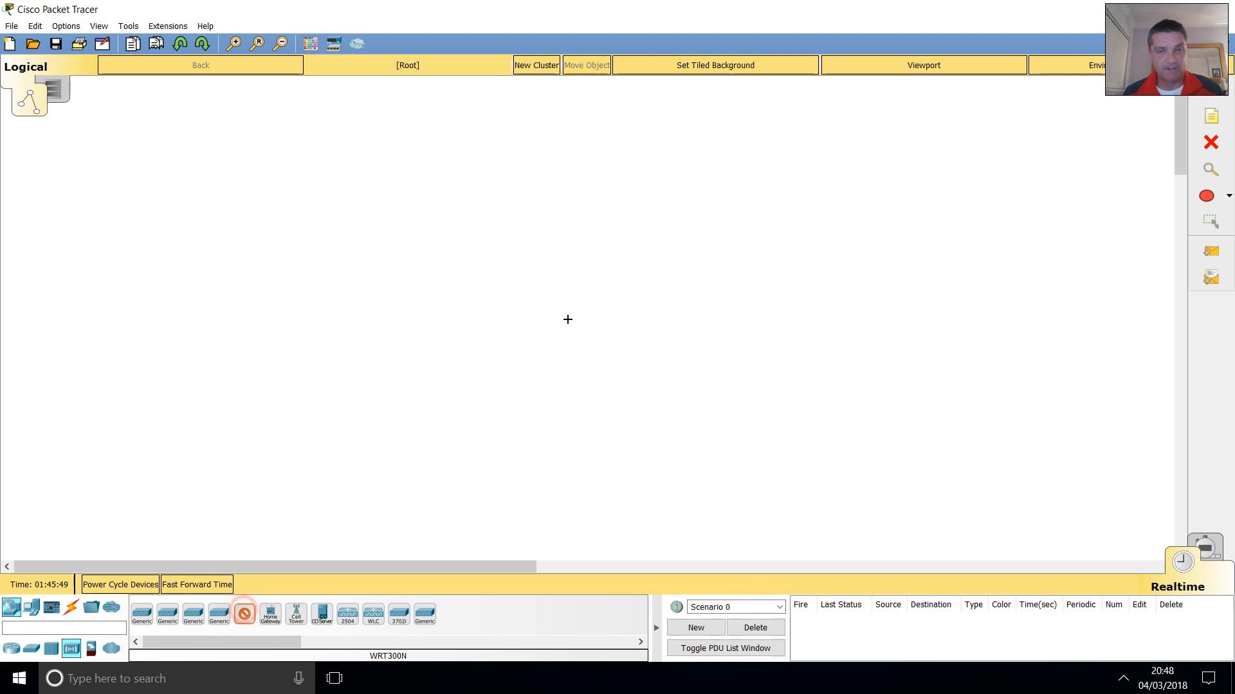
{"action": "left_click", "coordinate": [577, 186]}
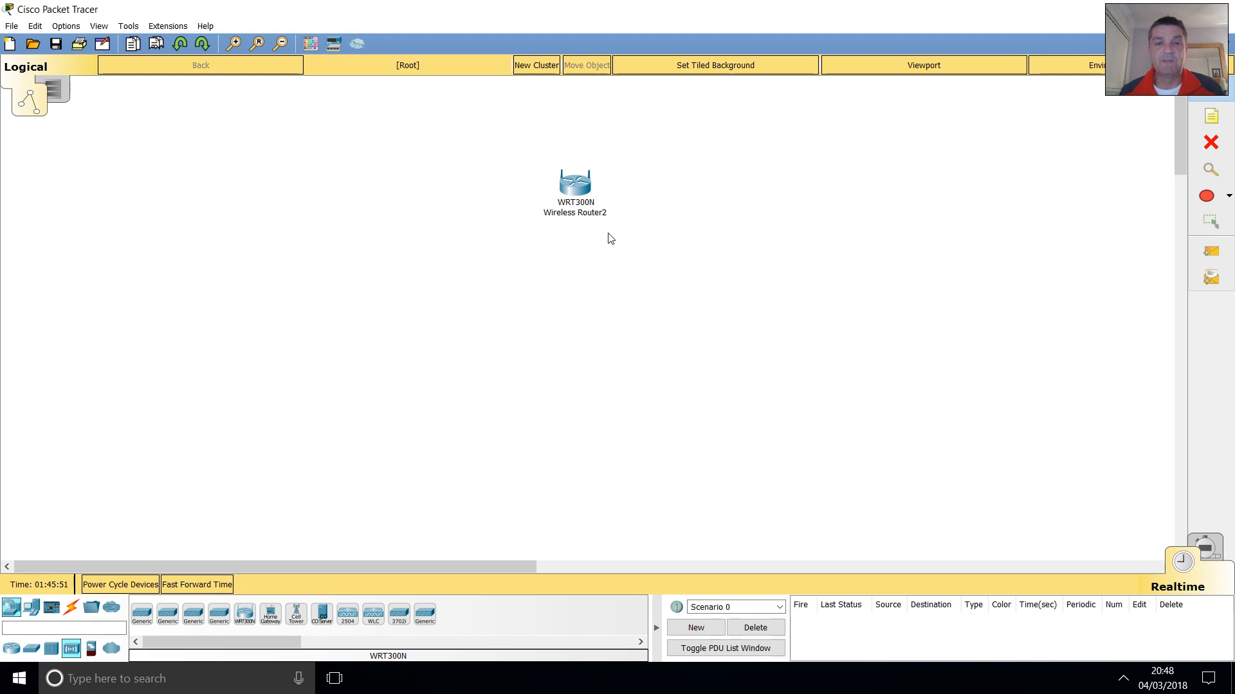
Examine the wireless router's GUI setup page in an enlarged window, including its IP address, subnet mask options and DHCP server settings.
{"action": "left_click", "coordinate": [576, 182]}
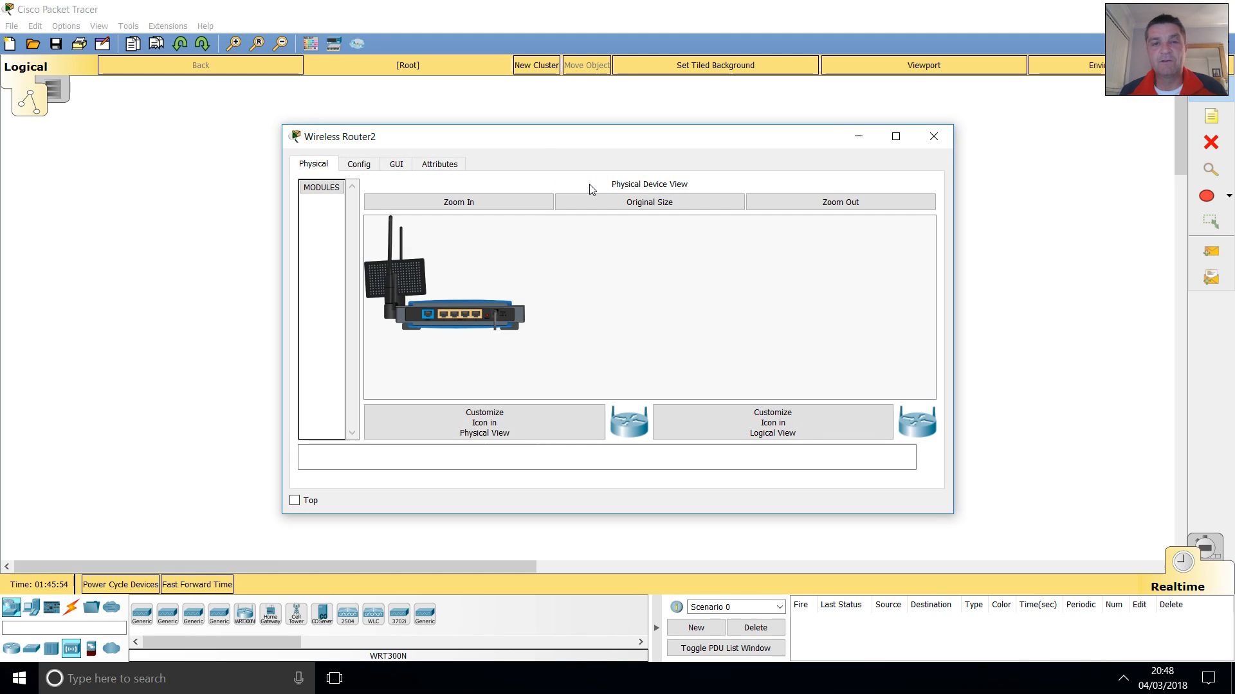
{"action": "left_click", "coordinate": [393, 167]}
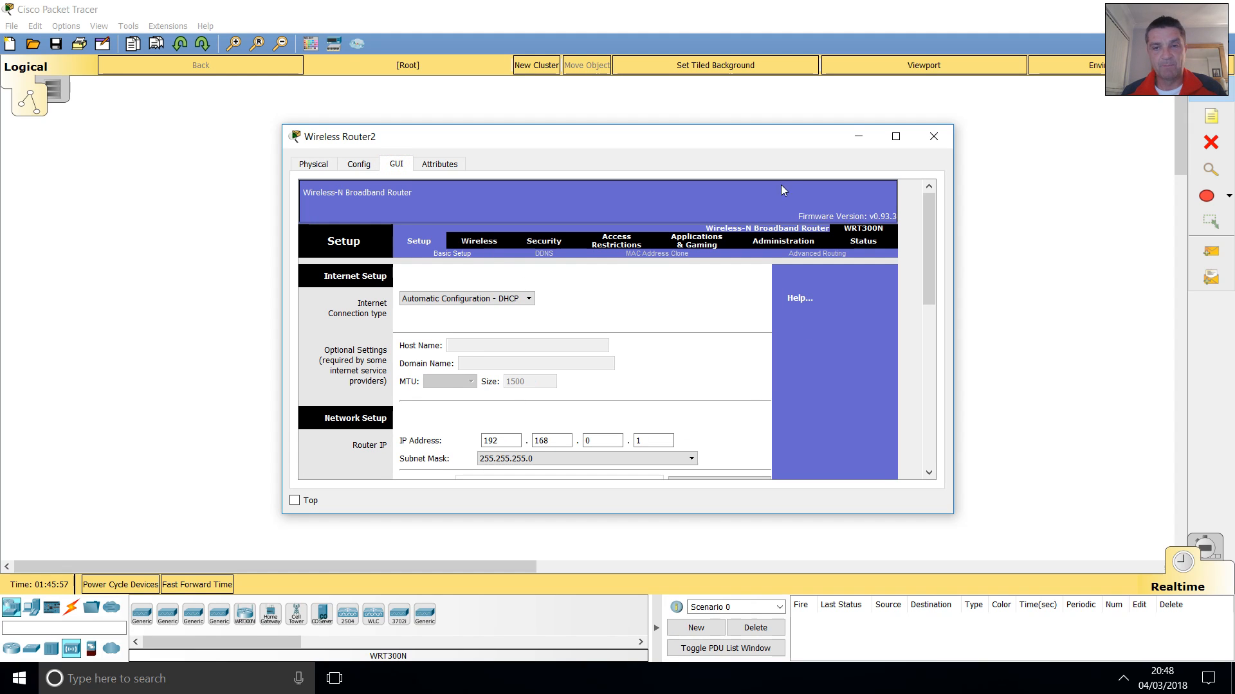
{"action": "left_click_drag", "start_coordinate": [812, 139], "coordinate": [808, 92]}
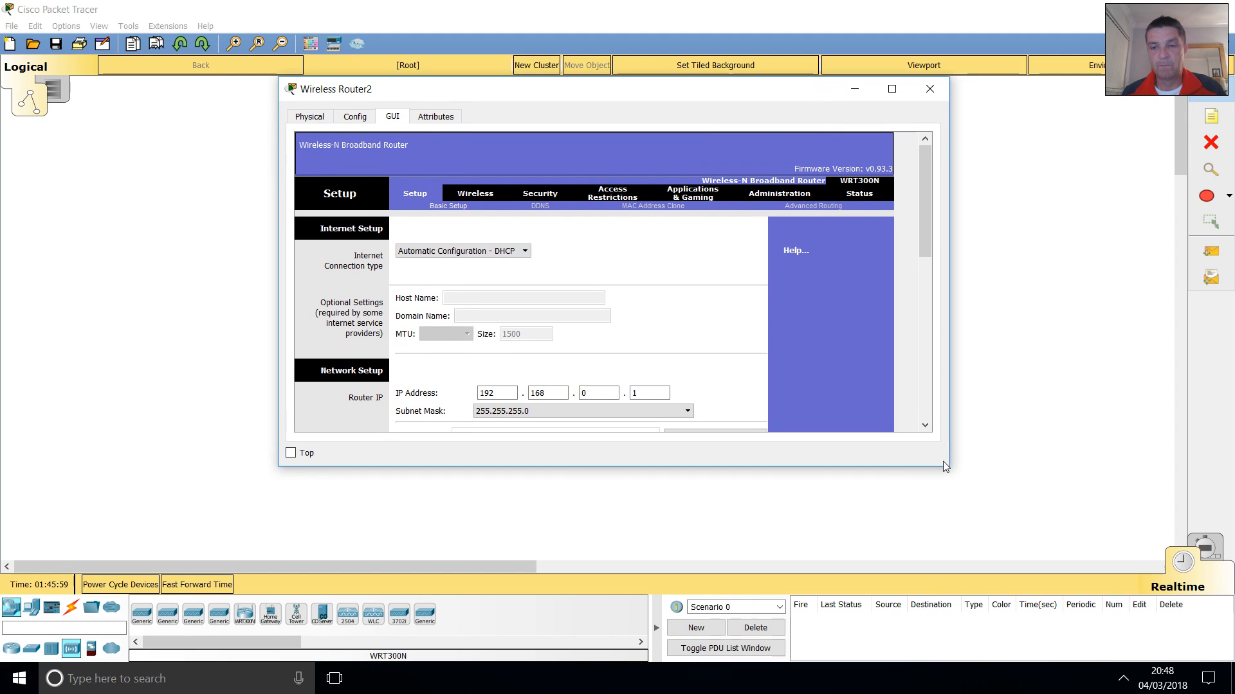
{"action": "left_click_drag", "start_coordinate": [942, 462], "coordinate": [1153, 602]}
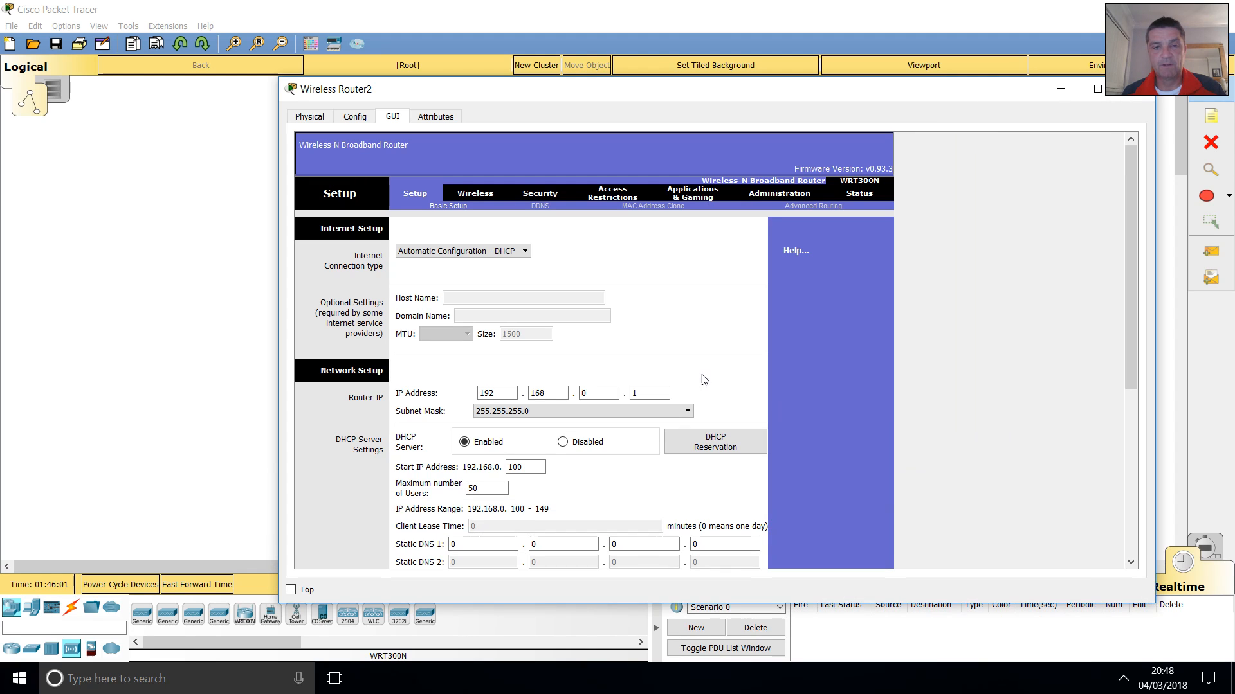
{"action": "scroll", "coordinate": [594, 237], "scroll_direction": "down", "scroll_amount": 1}
{"action": "scroll", "coordinate": [562, 295], "scroll_direction": "up", "scroll_amount": 1}
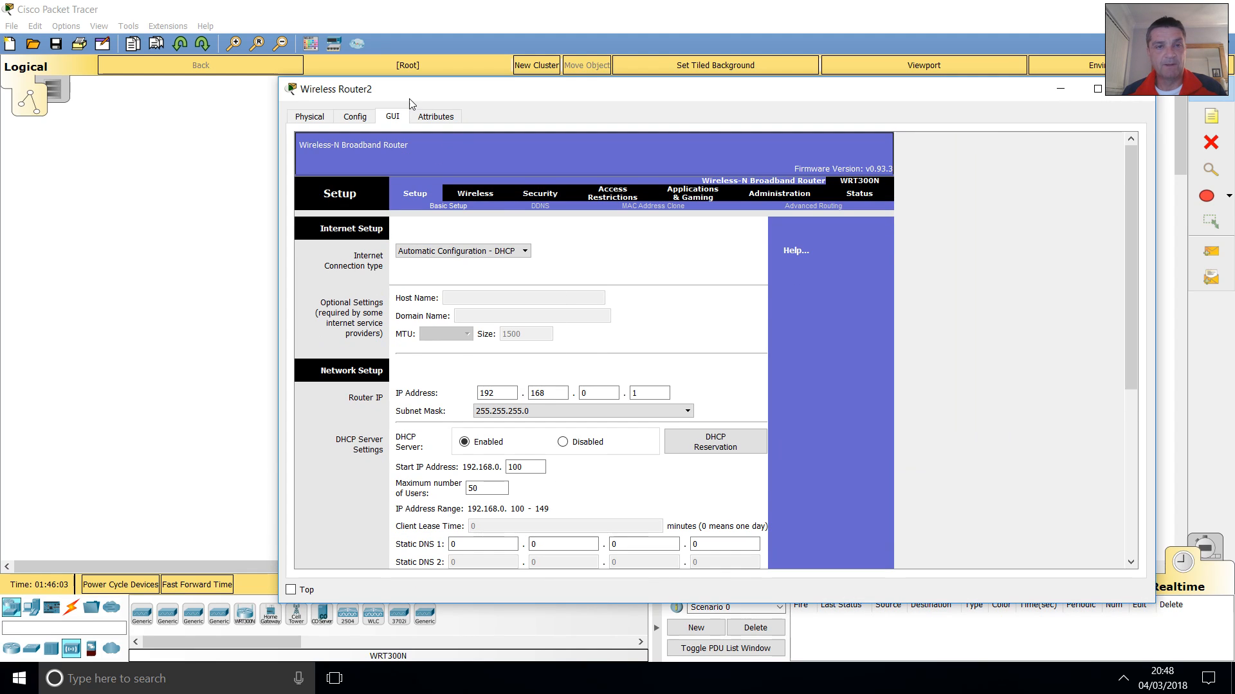
{"action": "scroll", "coordinate": [521, 432], "scroll_direction": "down", "scroll_amount": 1}
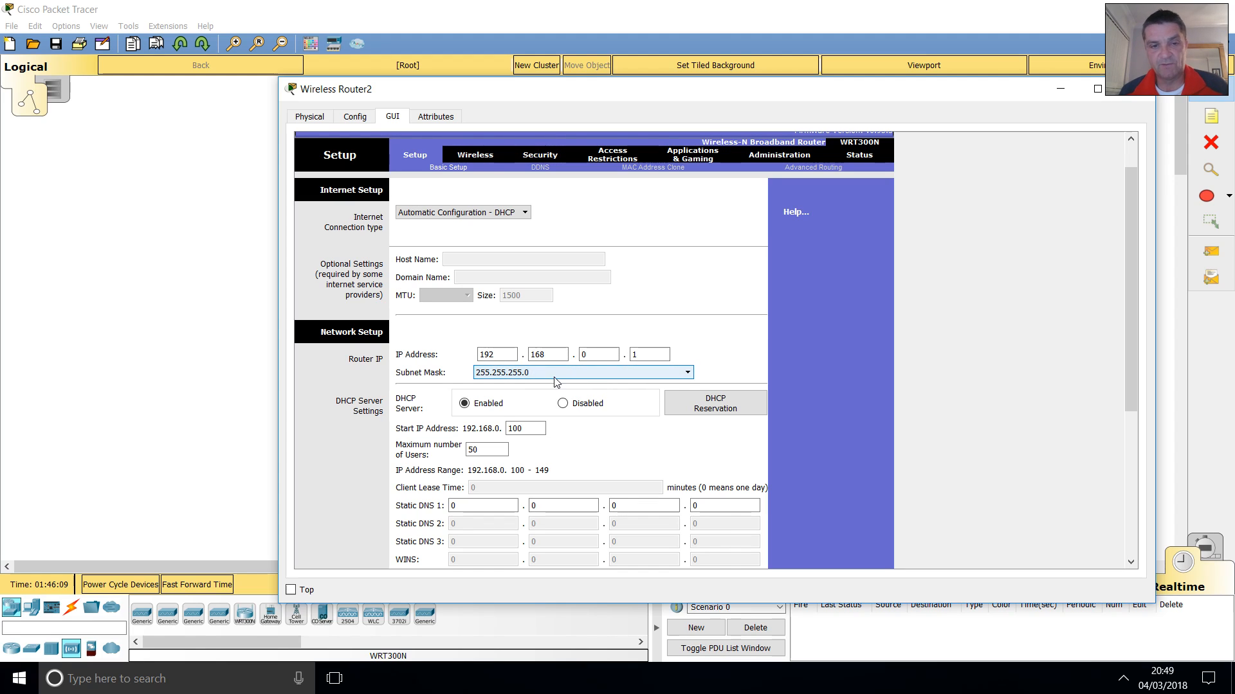
{"action": "left_click", "coordinate": [688, 373]}
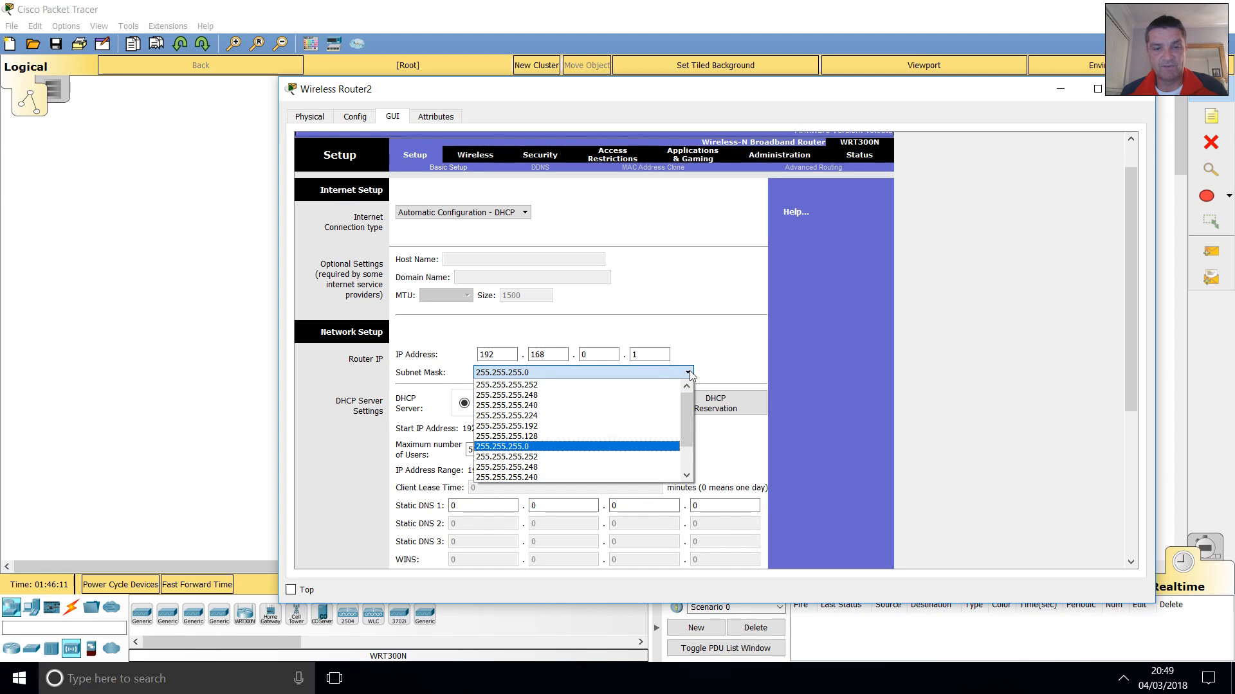
{"action": "left_click", "coordinate": [539, 447]}
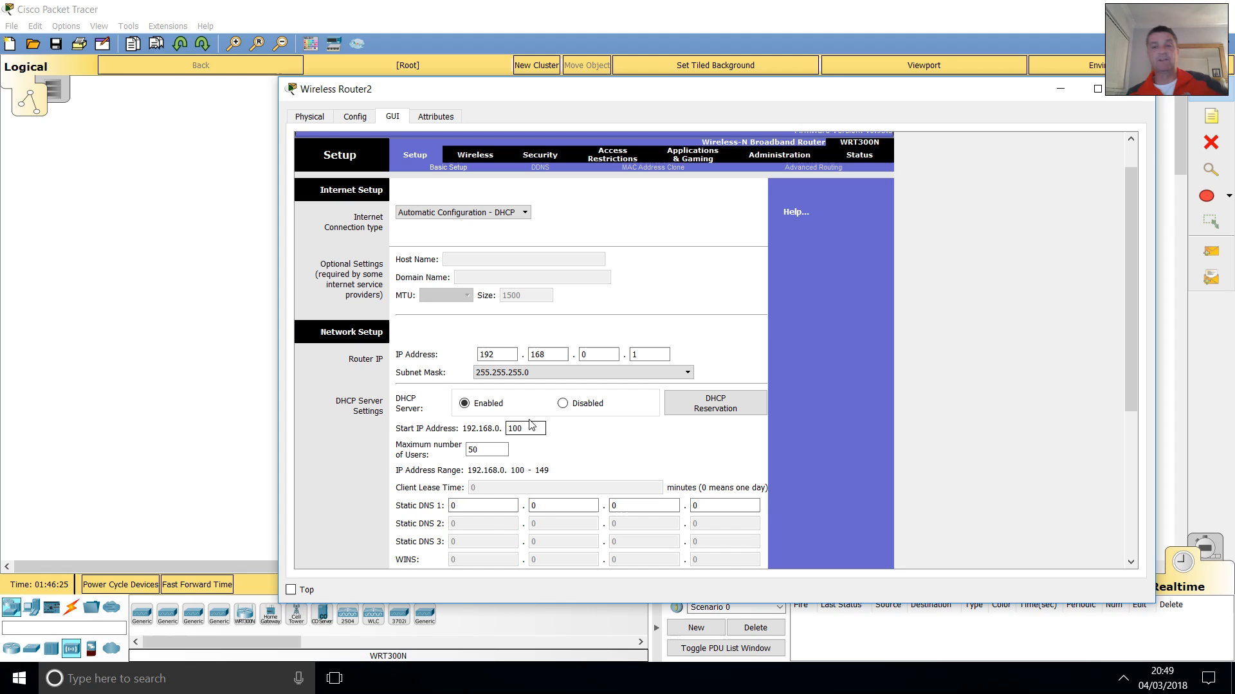
Review the router's Internet, LAN and Wireless interface configuration and close its window.
{"action": "left_click", "coordinate": [355, 117]}
{"action": "left_click", "coordinate": [352, 199]}
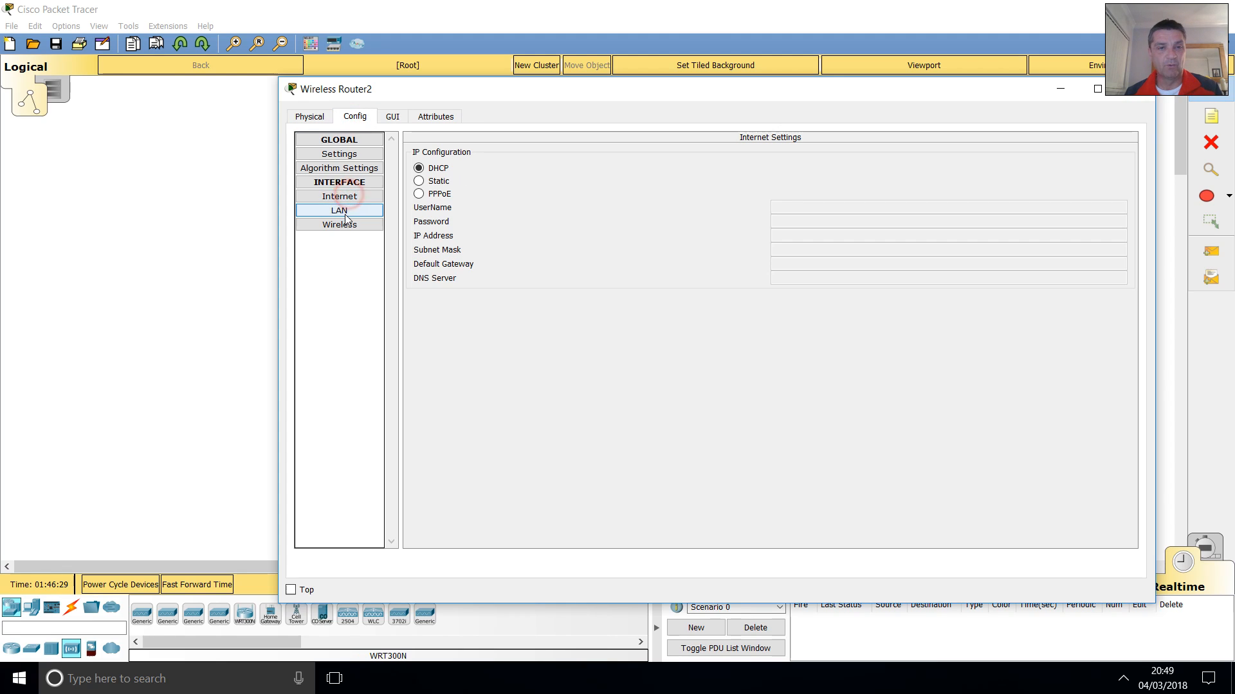
{"action": "left_click", "coordinate": [352, 211]}
{"action": "left_click", "coordinate": [813, 170]}
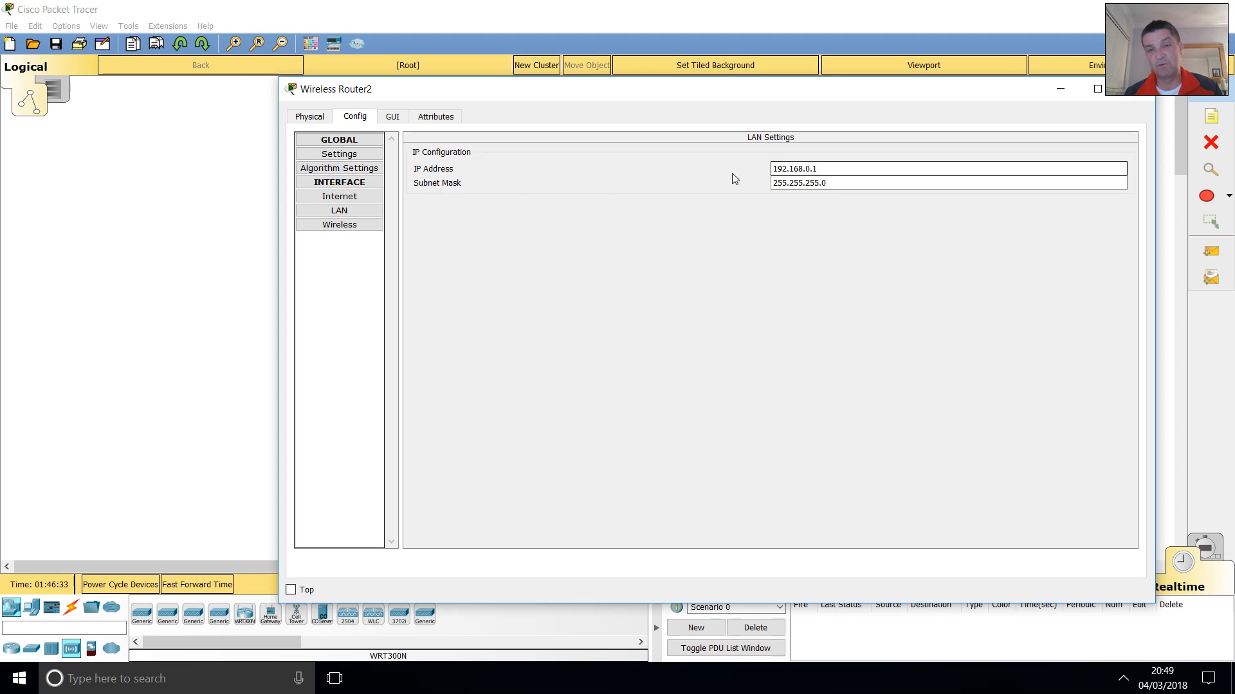
{"action": "left_click", "coordinate": [346, 225]}
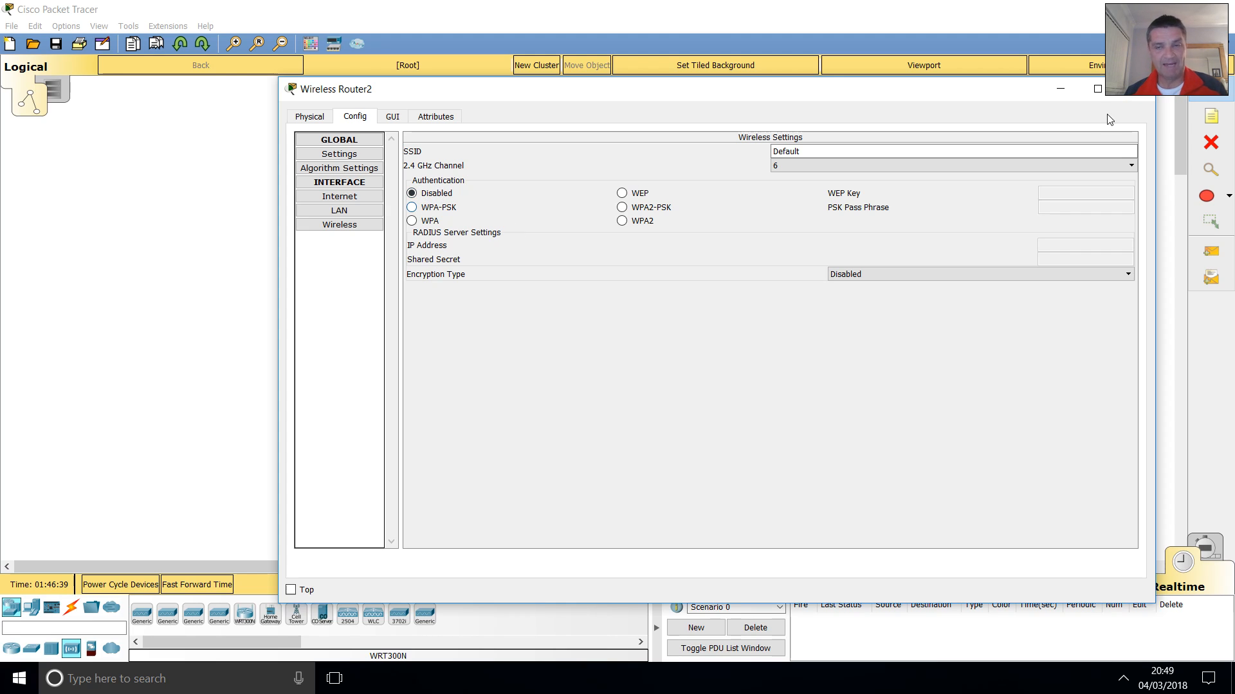
{"action": "left_click", "coordinate": [1139, 97]}
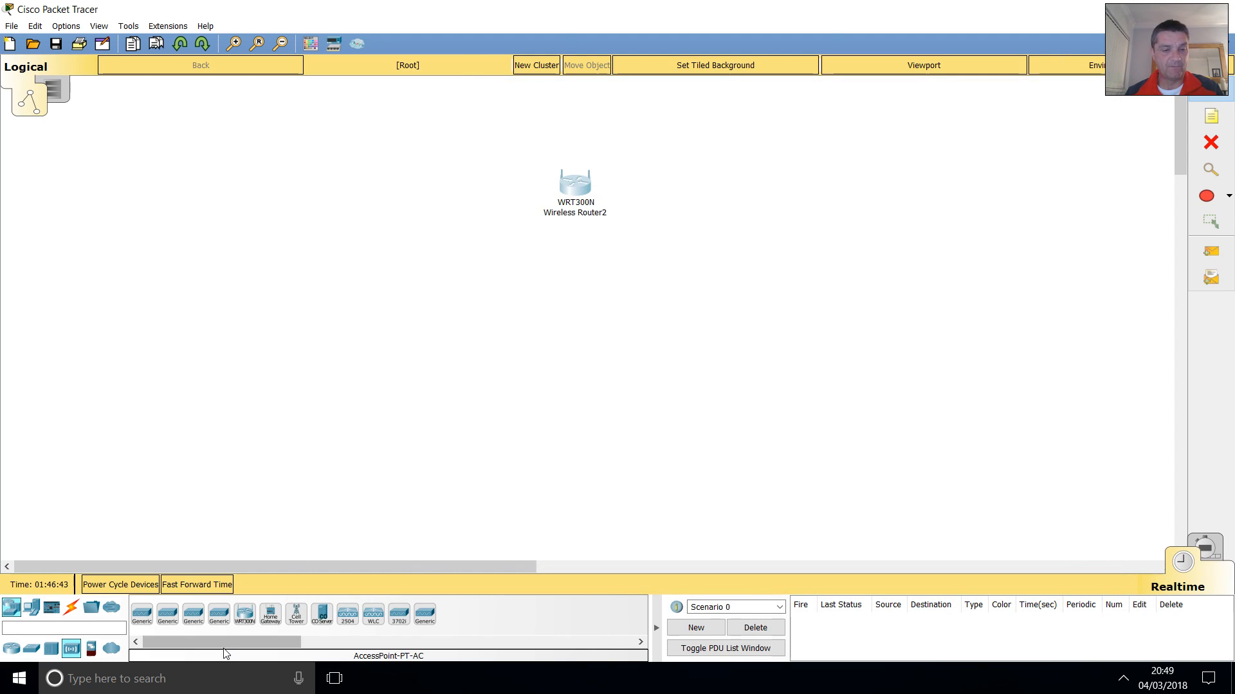
Add a 2960 switch to the workspace, below and to the left of the wireless router.
{"action": "left_click", "coordinate": [31, 648]}
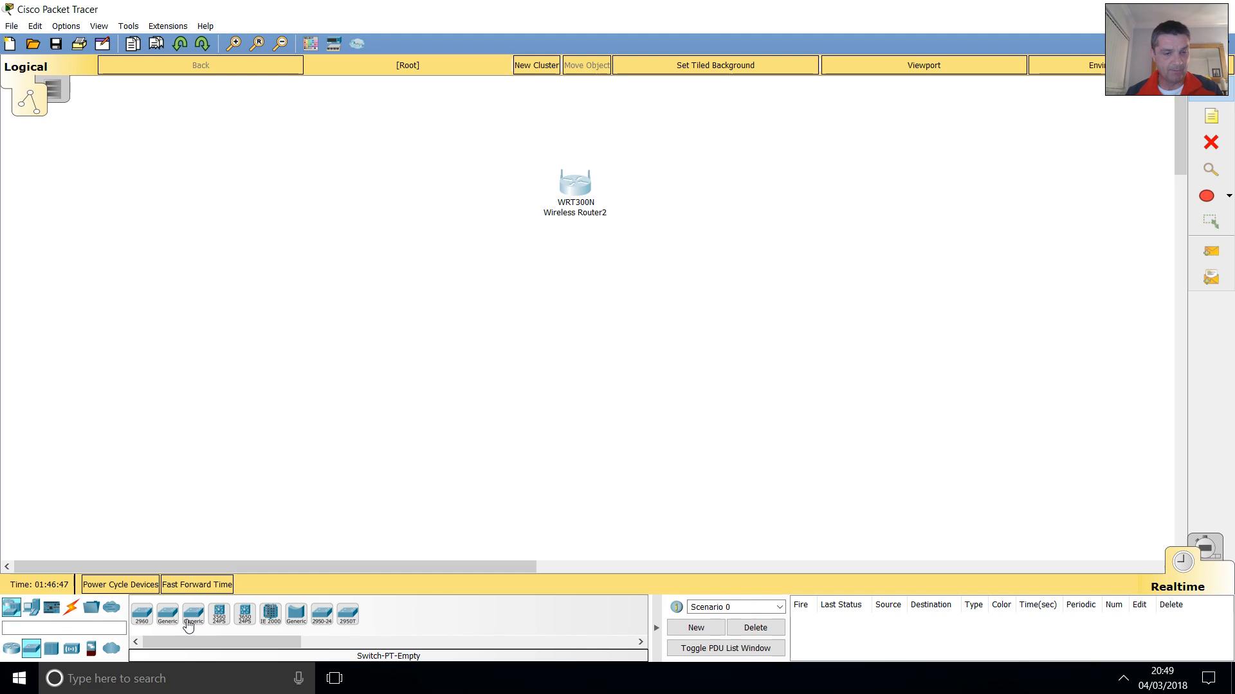
{"action": "left_click", "coordinate": [142, 614]}
{"action": "left_click", "coordinate": [398, 262]}
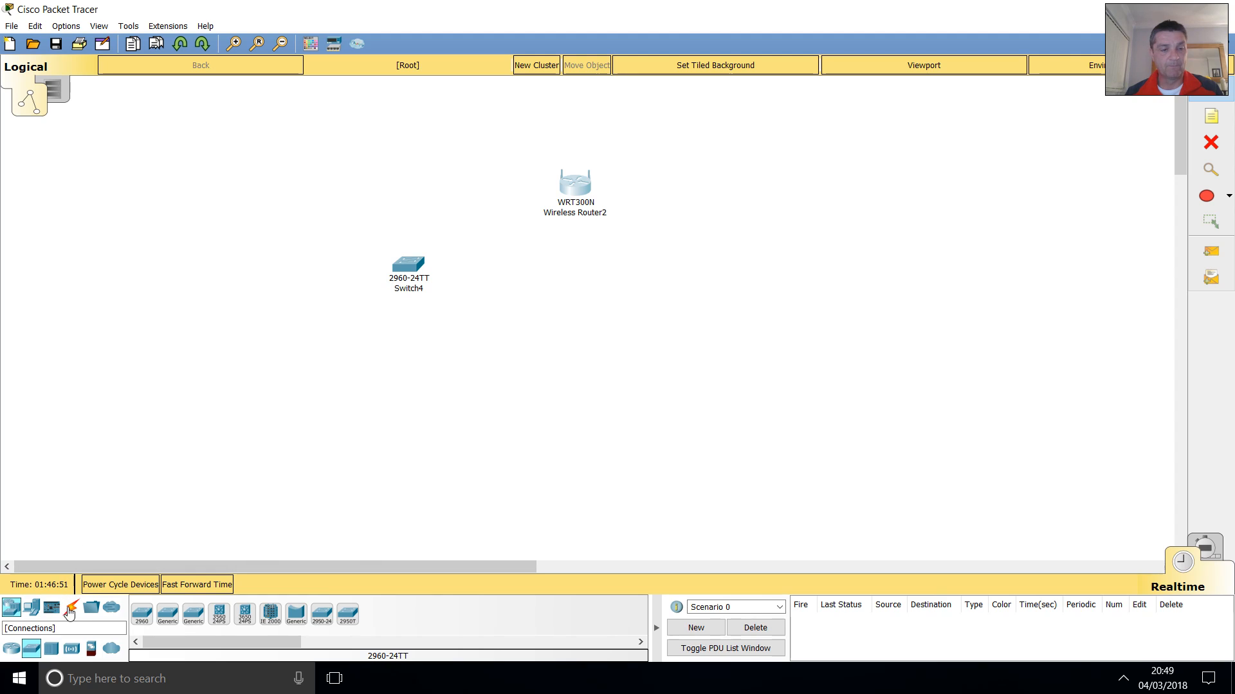
Connect the switch to the wireless router's Ethernet 1 port with a copper straight-through cable.
{"action": "left_click", "coordinate": [70, 614]}
{"action": "left_click", "coordinate": [193, 614]}
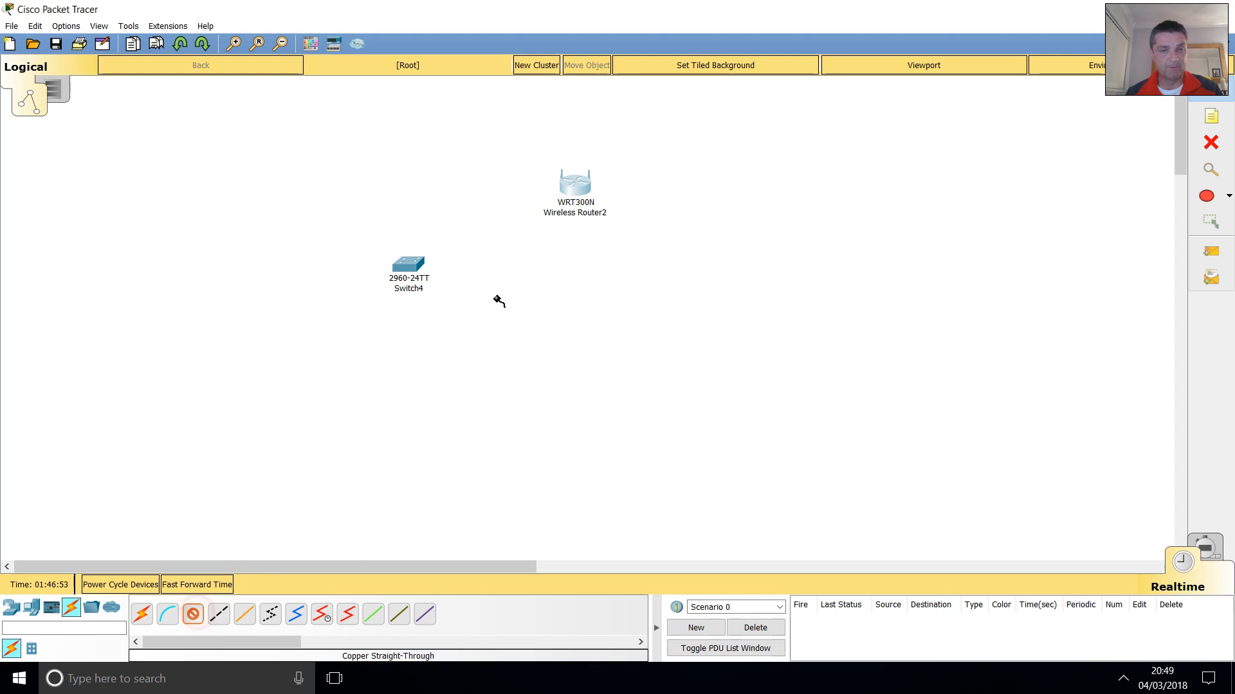
{"action": "left_click", "coordinate": [412, 265]}
{"action": "left_click", "coordinate": [438, 281]}
{"action": "left_click", "coordinate": [570, 187]}
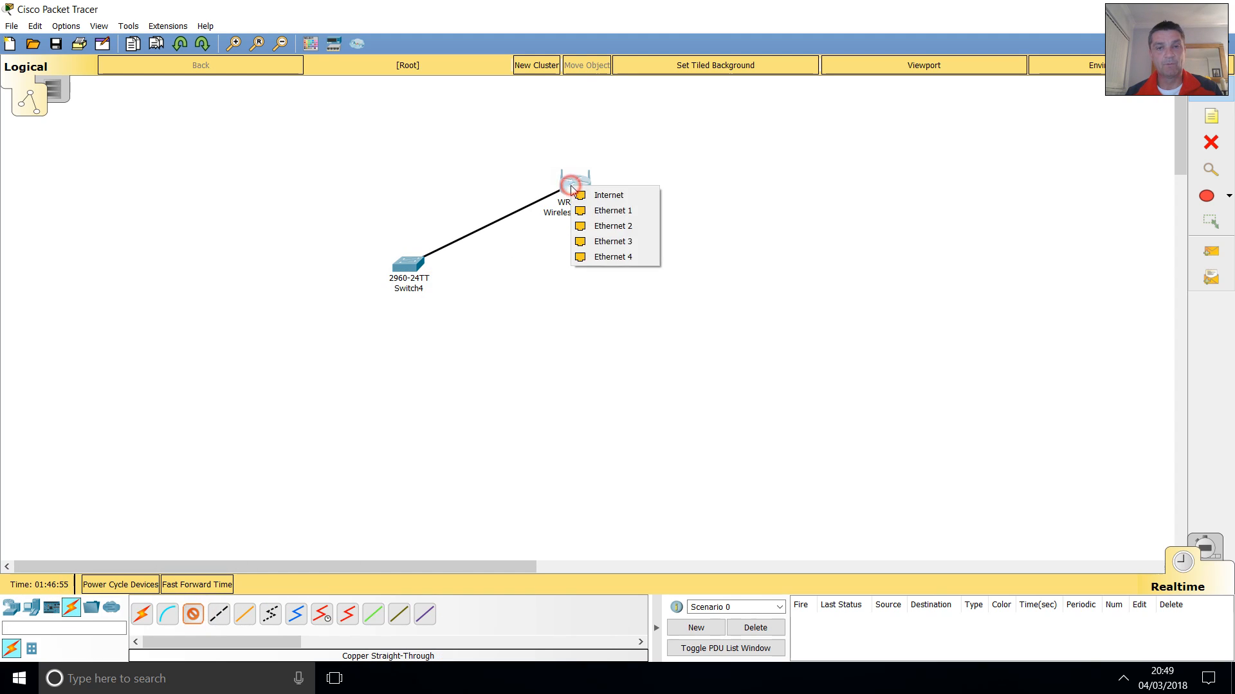
{"action": "left_click", "coordinate": [612, 212]}
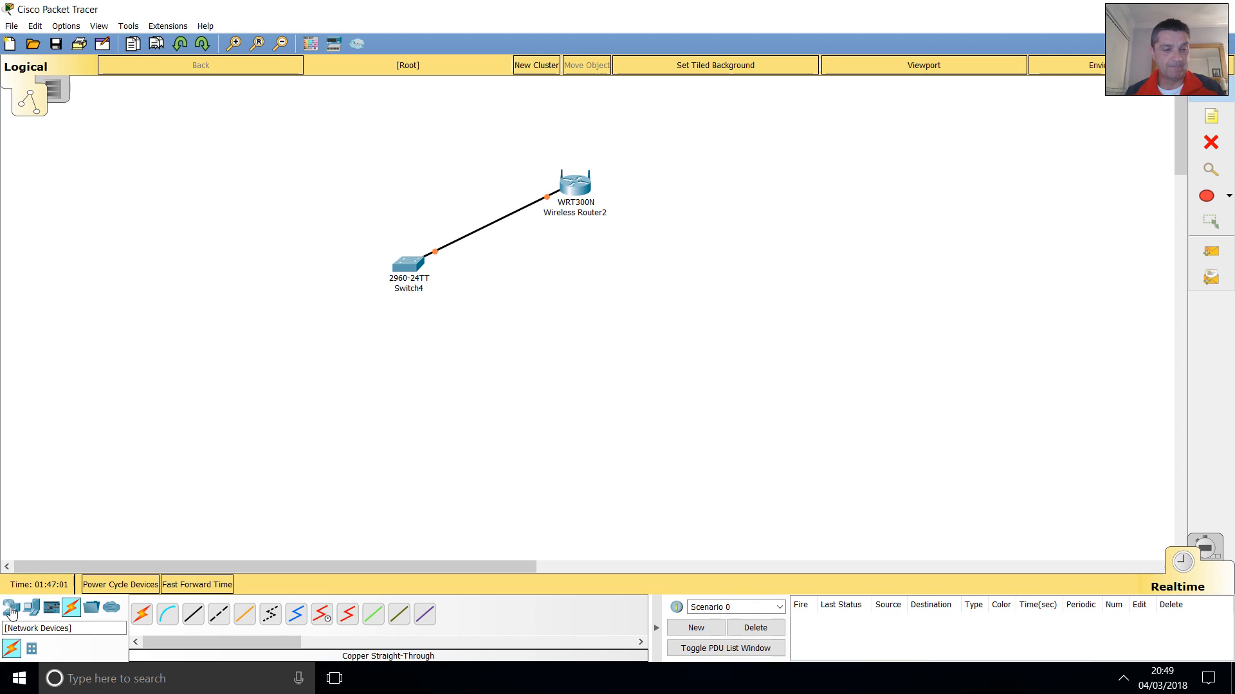
Add a generic PC to the workspace below the switch.
{"action": "left_click", "coordinate": [31, 607]}
{"action": "left_click", "coordinate": [141, 614]}
{"action": "left_click", "coordinate": [393, 388]}
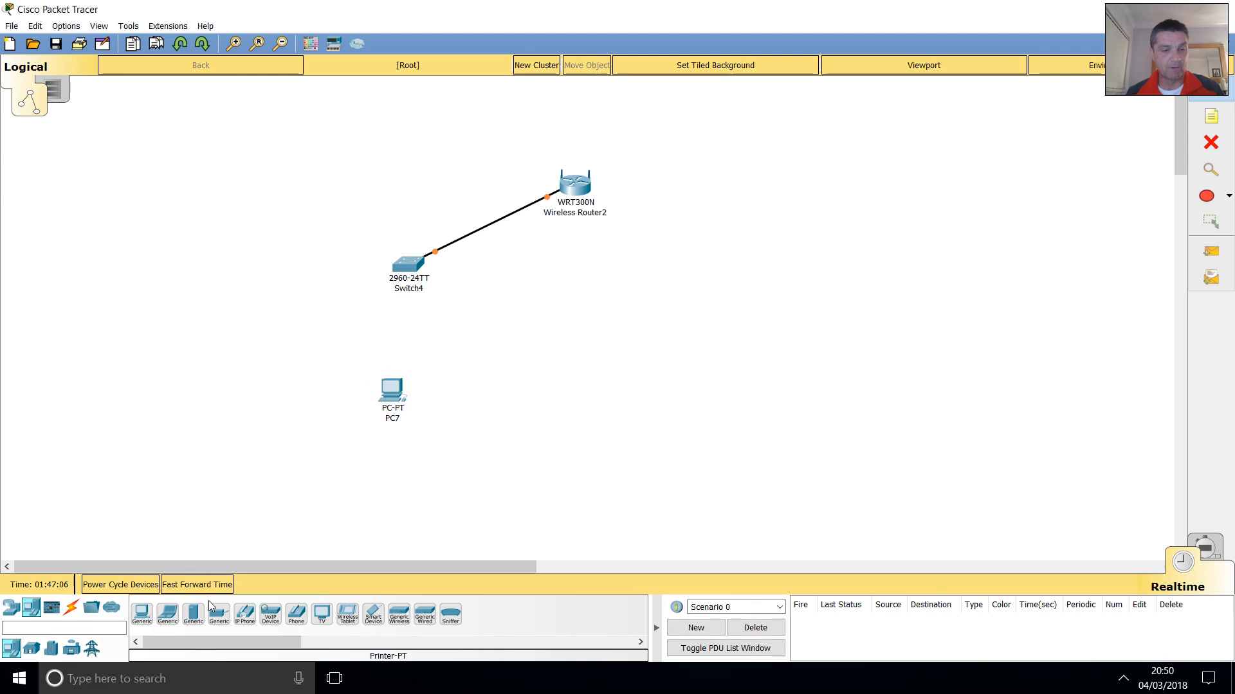
Connect the PC's FastEthernet0 port to the switch with a copper straight-through cable and fast-forward the simulation time.
{"action": "left_click", "coordinate": [71, 607]}
{"action": "left_click", "coordinate": [188, 616]}
{"action": "left_click", "coordinate": [392, 393]}
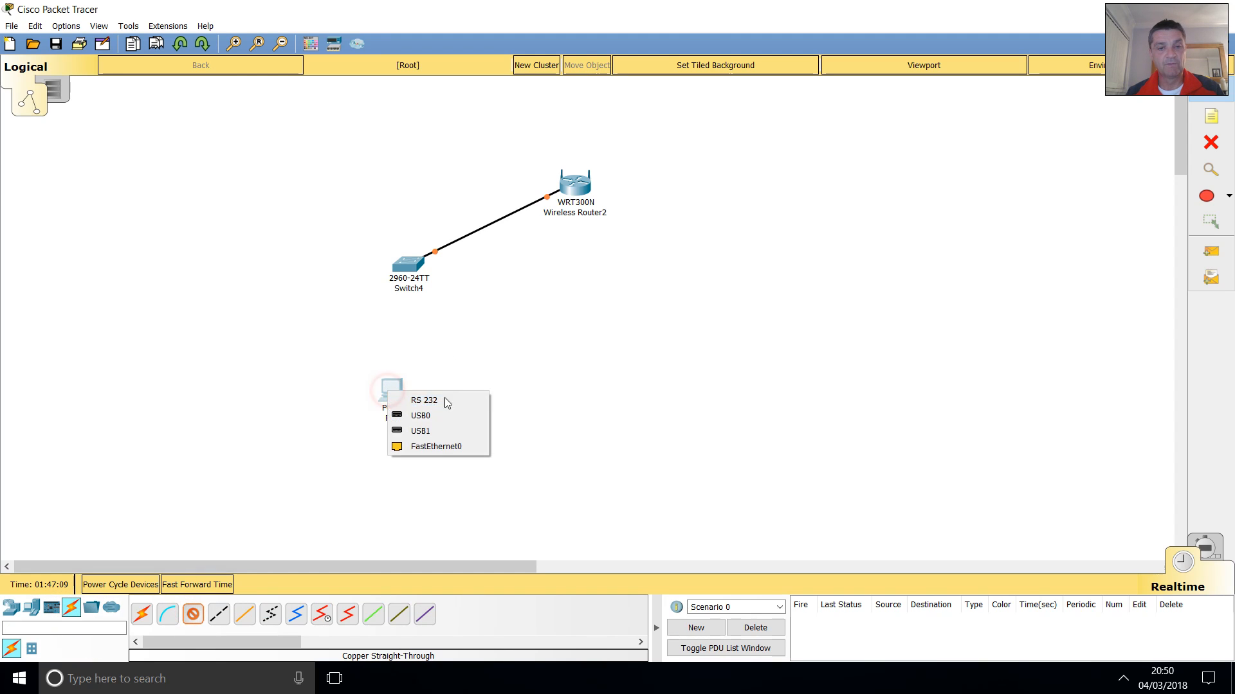
{"action": "left_click", "coordinate": [443, 444]}
{"action": "left_click", "coordinate": [408, 263]}
{"action": "left_click", "coordinate": [468, 286]}
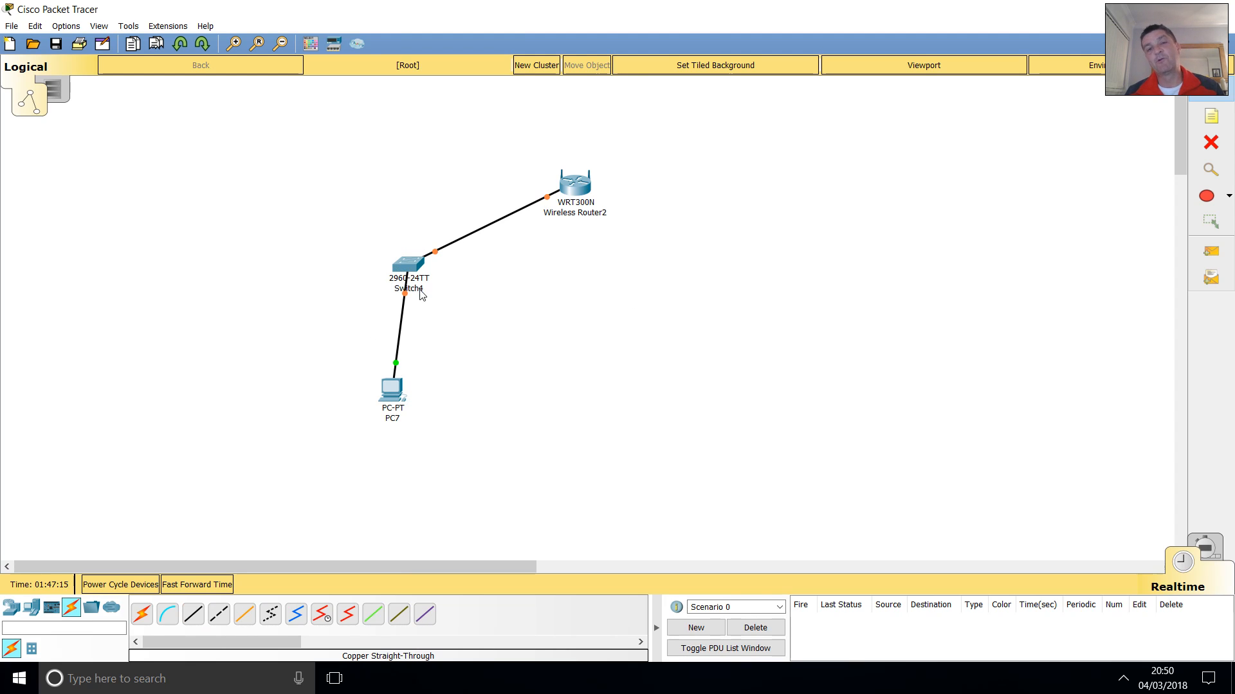
{"action": "left_click", "coordinate": [198, 585]}
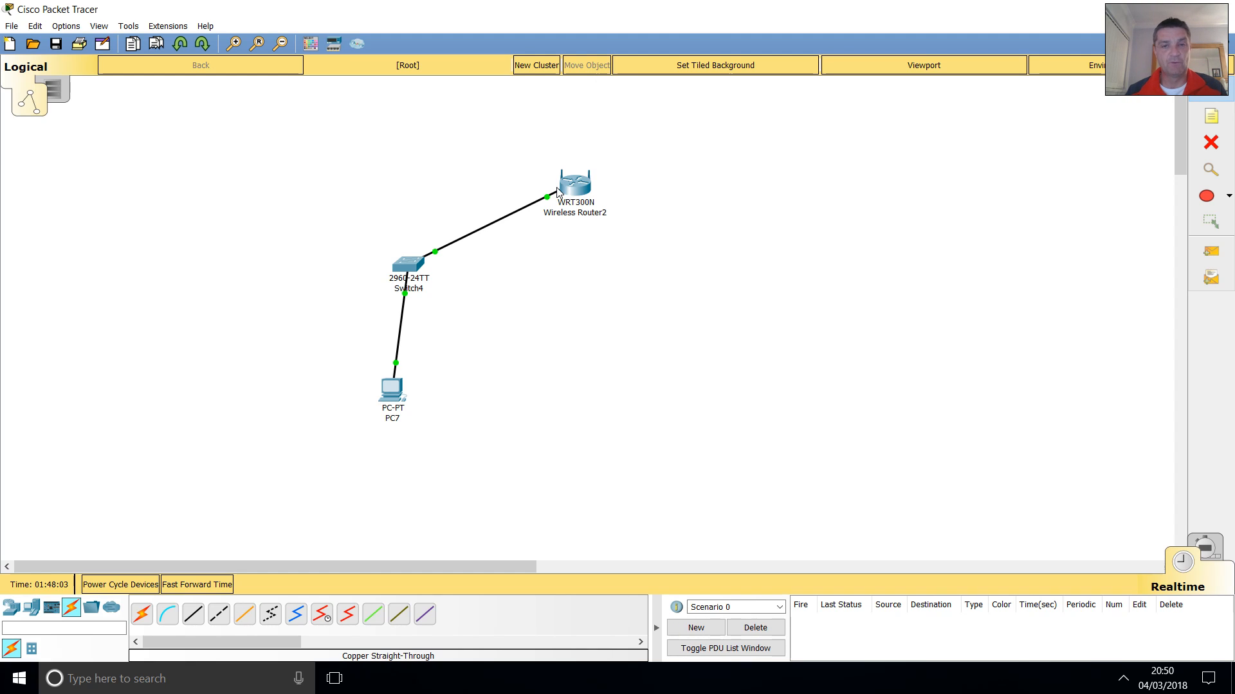
Set the PC's IPv4 configuration to DHCP and close the PC's window.
{"action": "left_click", "coordinate": [389, 391]}
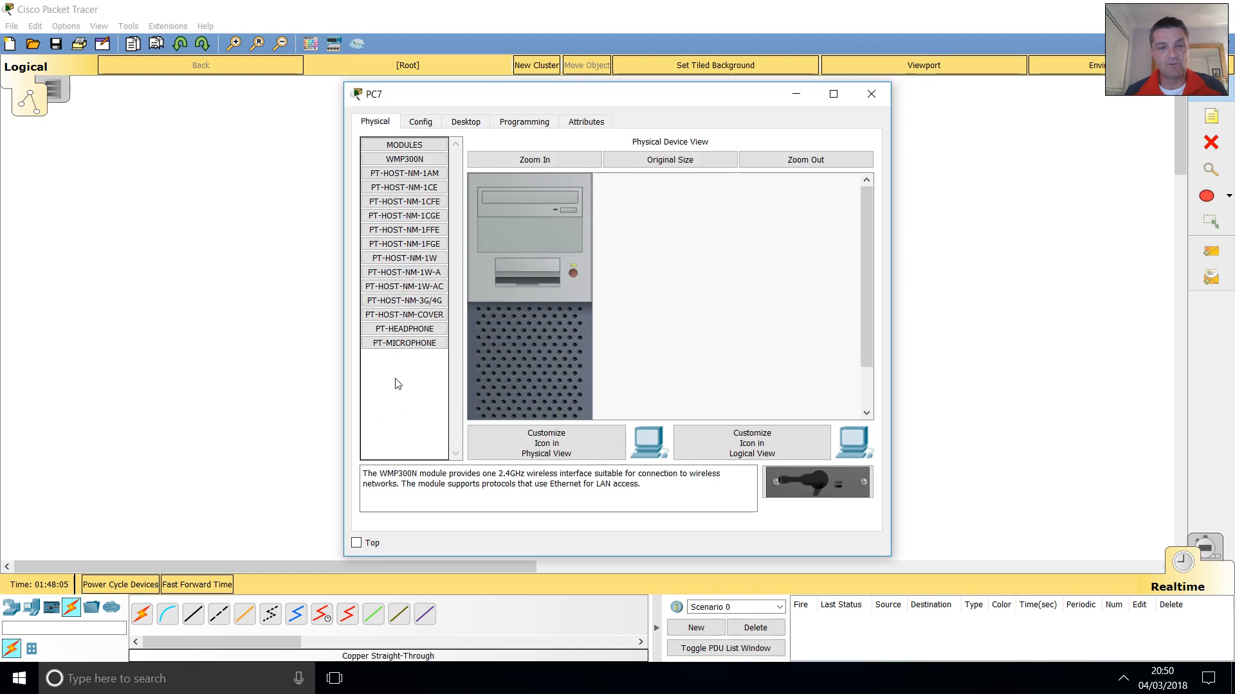
{"action": "left_click", "coordinate": [450, 124]}
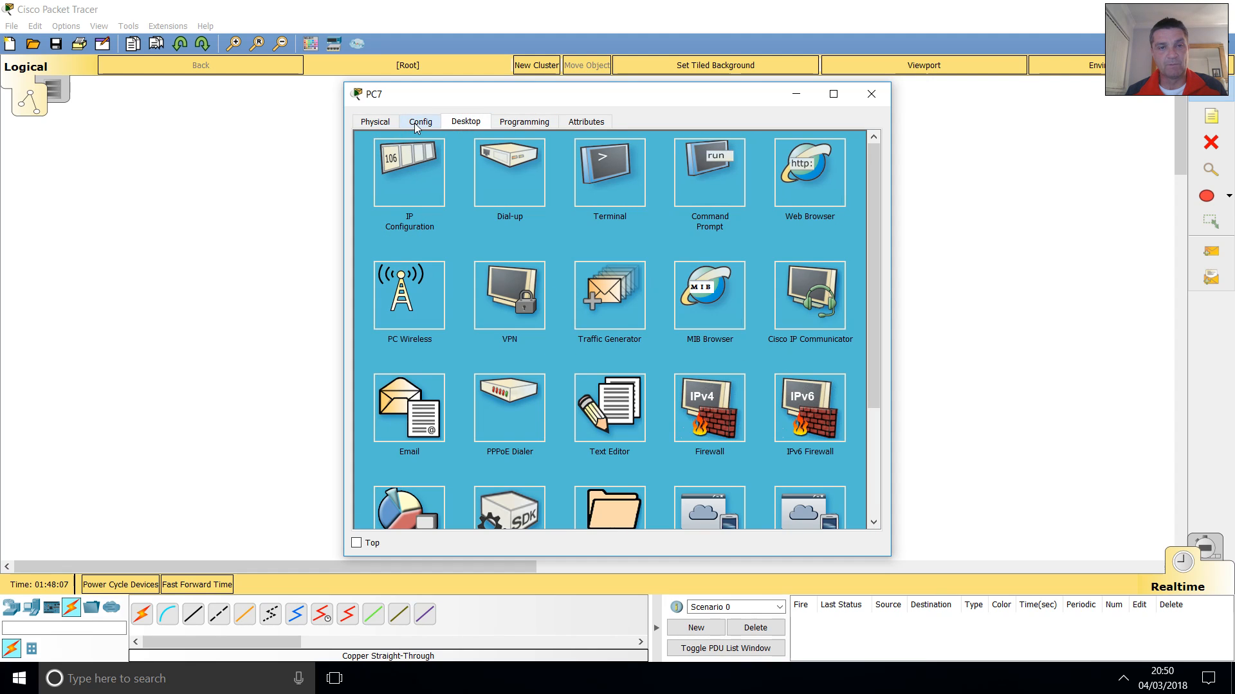
{"action": "left_click", "coordinate": [391, 199]}
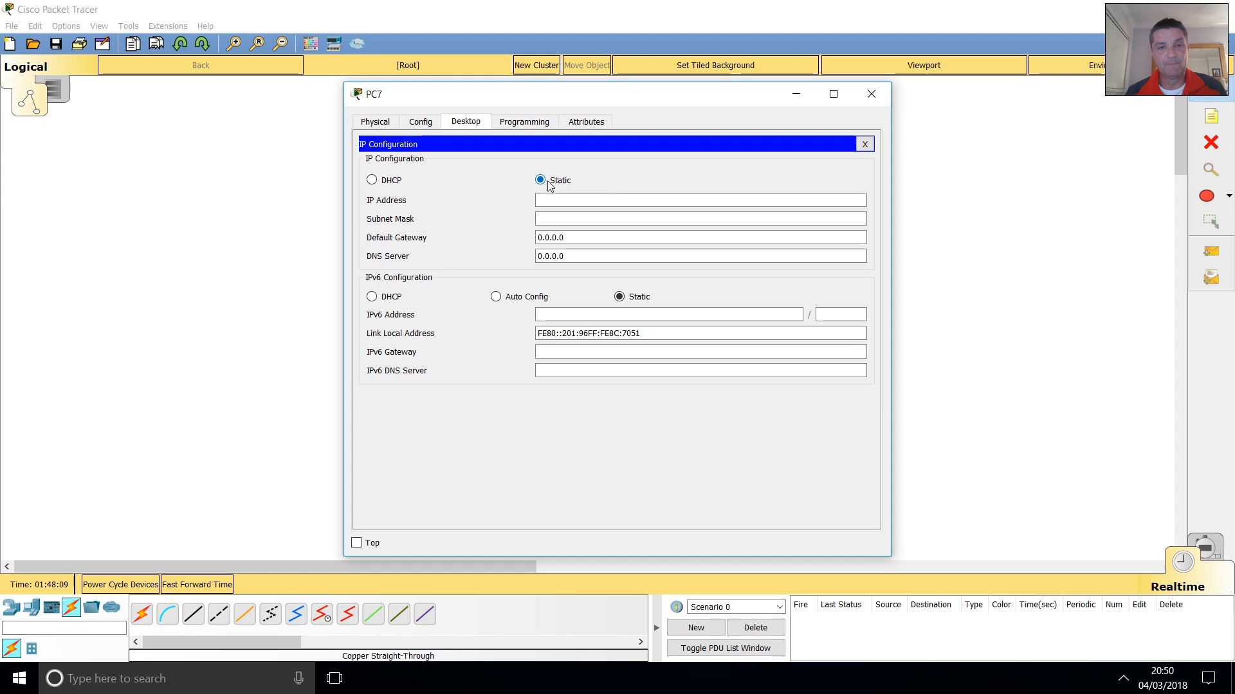
{"action": "left_click", "coordinate": [372, 181]}
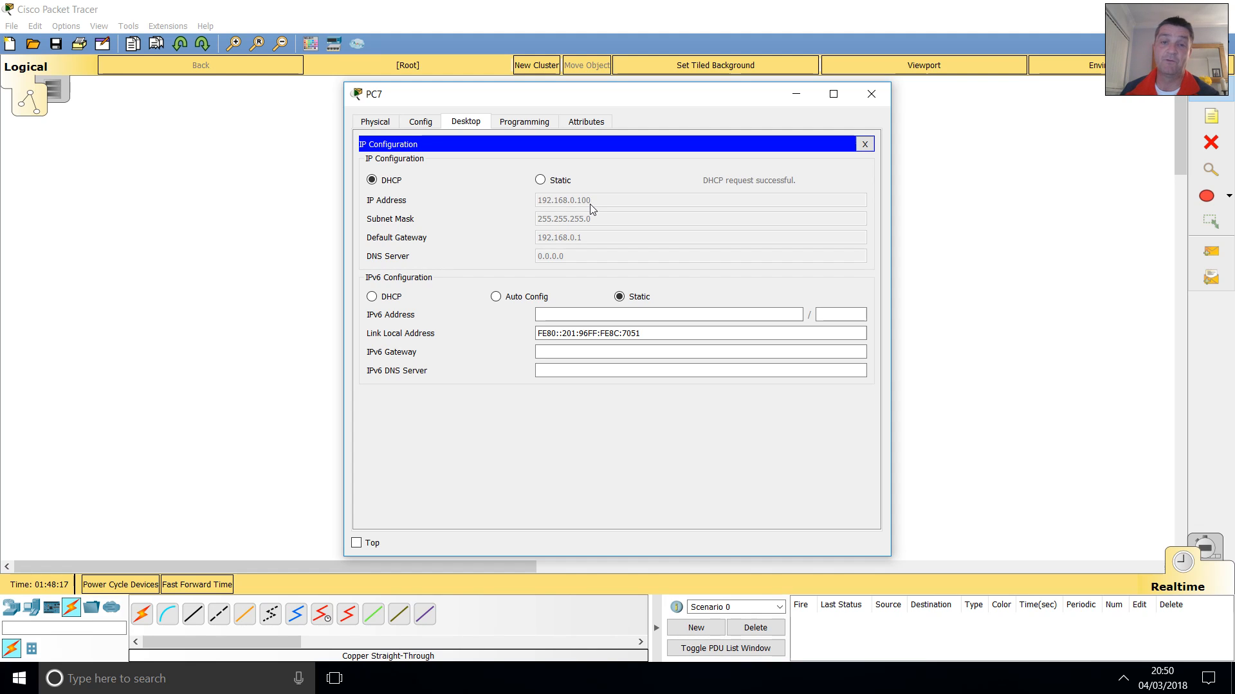
{"action": "left_click", "coordinate": [872, 95]}
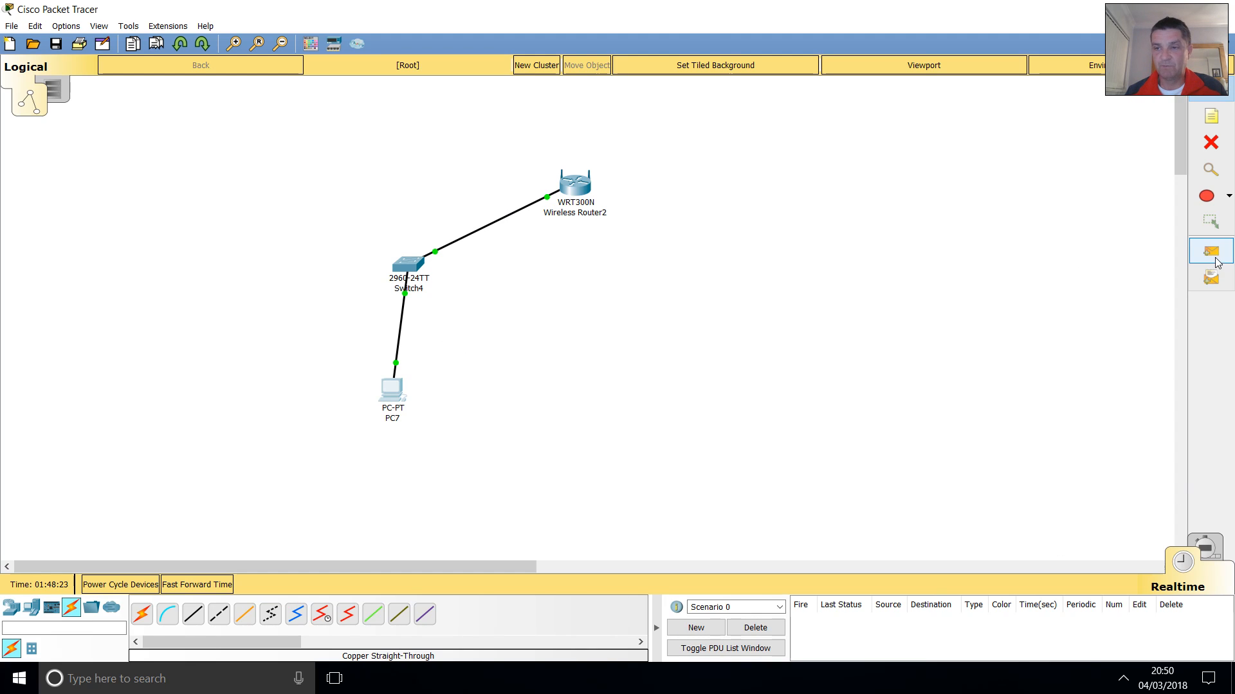
Test connectivity by sending a simple PDU from the PC to the wireless router.
{"action": "left_click", "coordinate": [657, 628]}
{"action": "left_click", "coordinate": [1229, 628]}
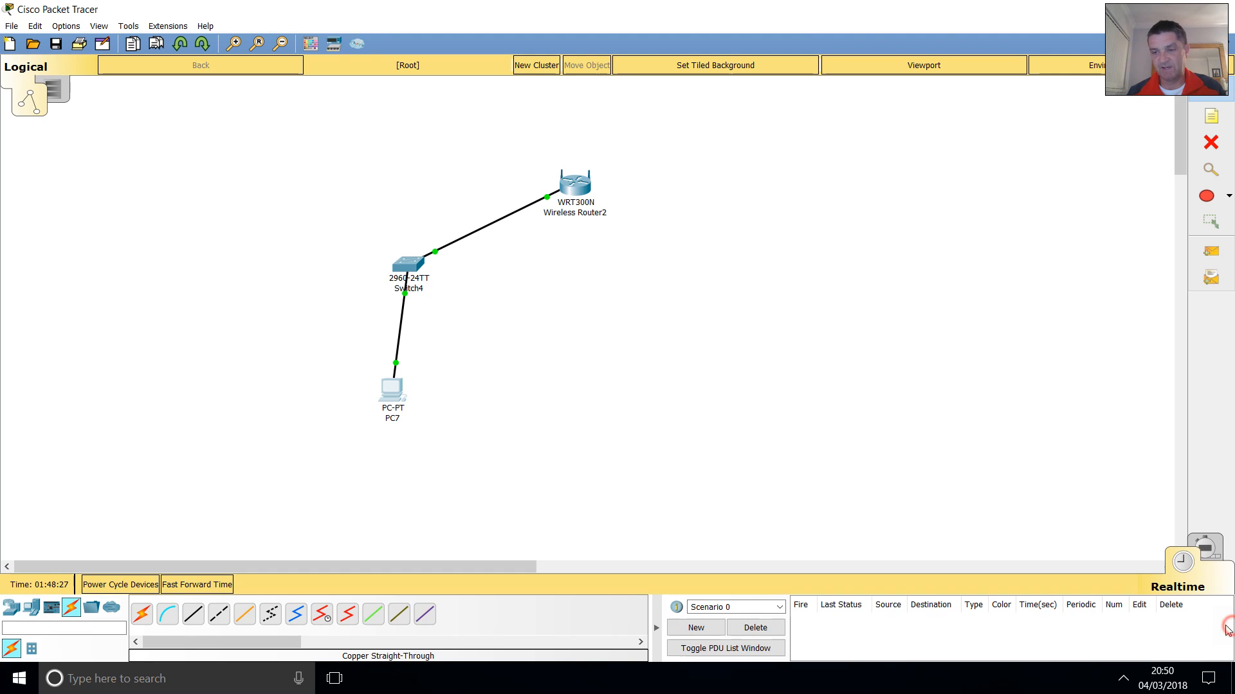
{"action": "left_click", "coordinate": [1211, 251]}
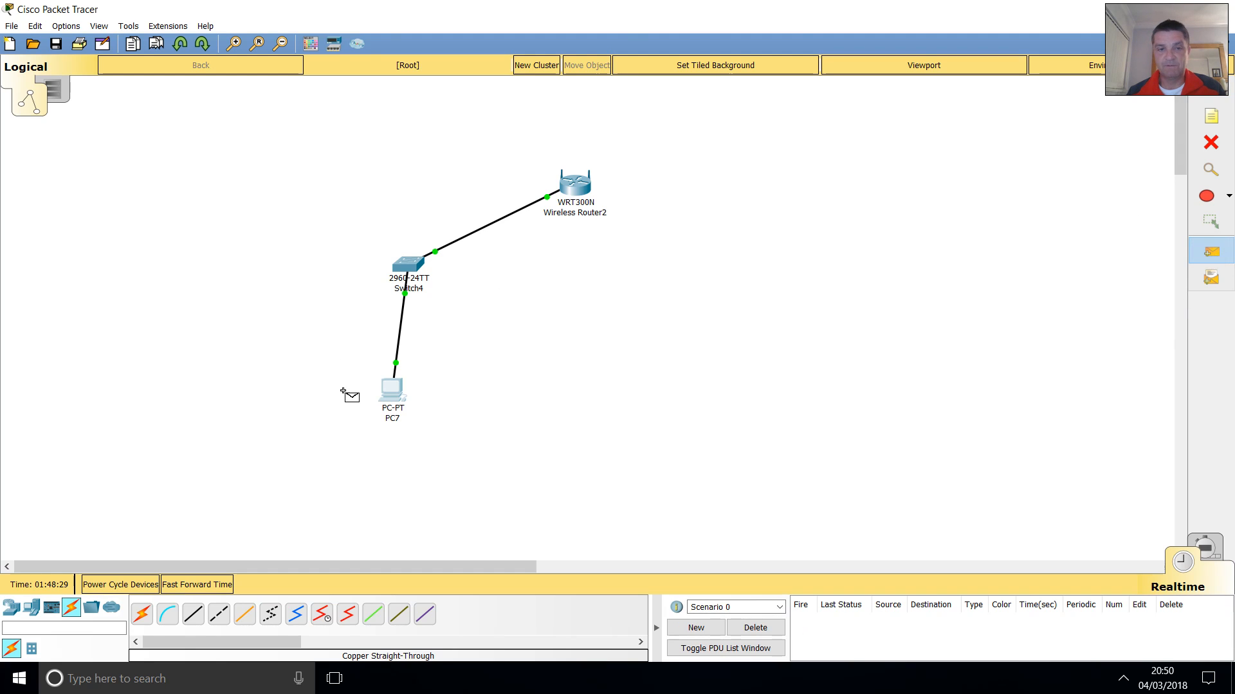
{"action": "left_click", "coordinate": [384, 395]}
{"action": "left_click", "coordinate": [575, 184]}
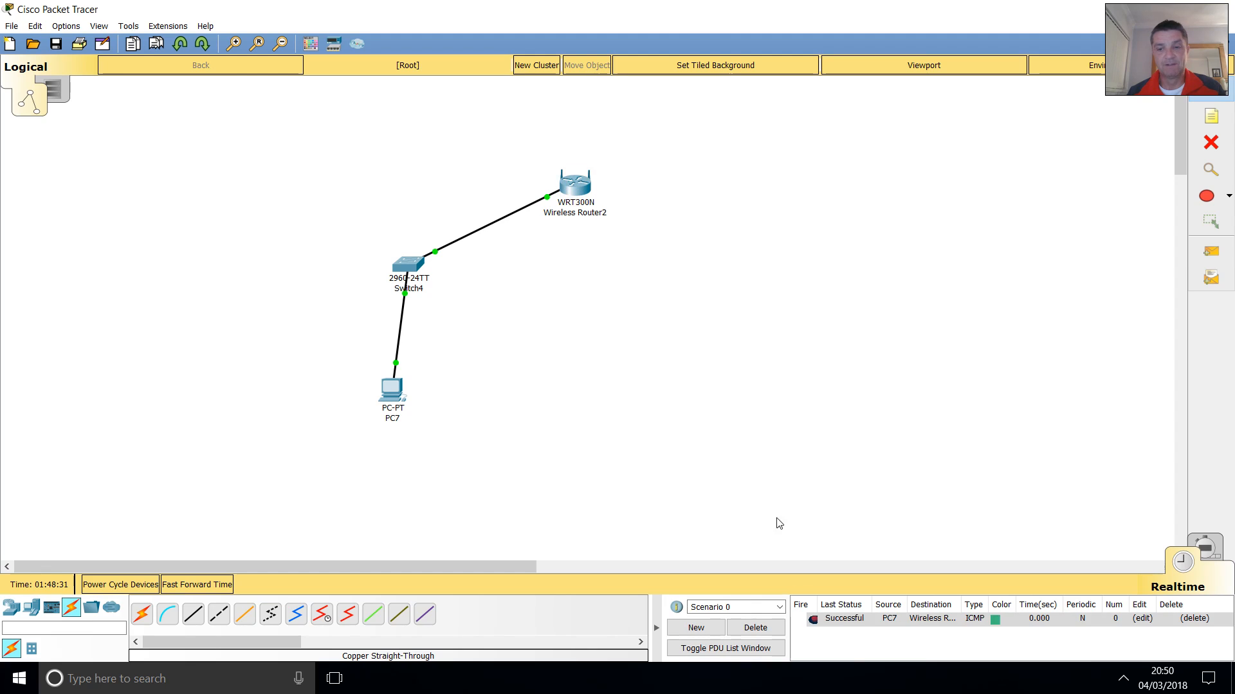
Delete the current PDU scenario and add a generic laptop to the workspace below the wireless router.
{"action": "left_click", "coordinate": [756, 628]}
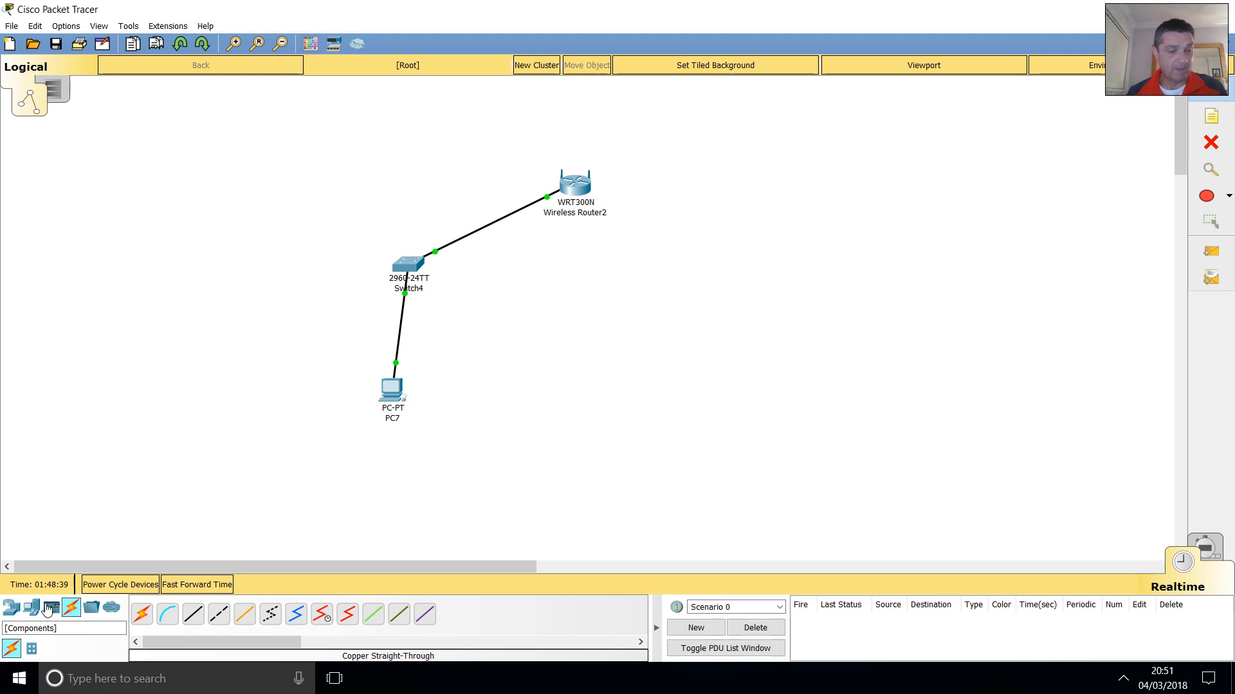
{"action": "left_click", "coordinate": [32, 607]}
{"action": "left_click", "coordinate": [167, 616]}
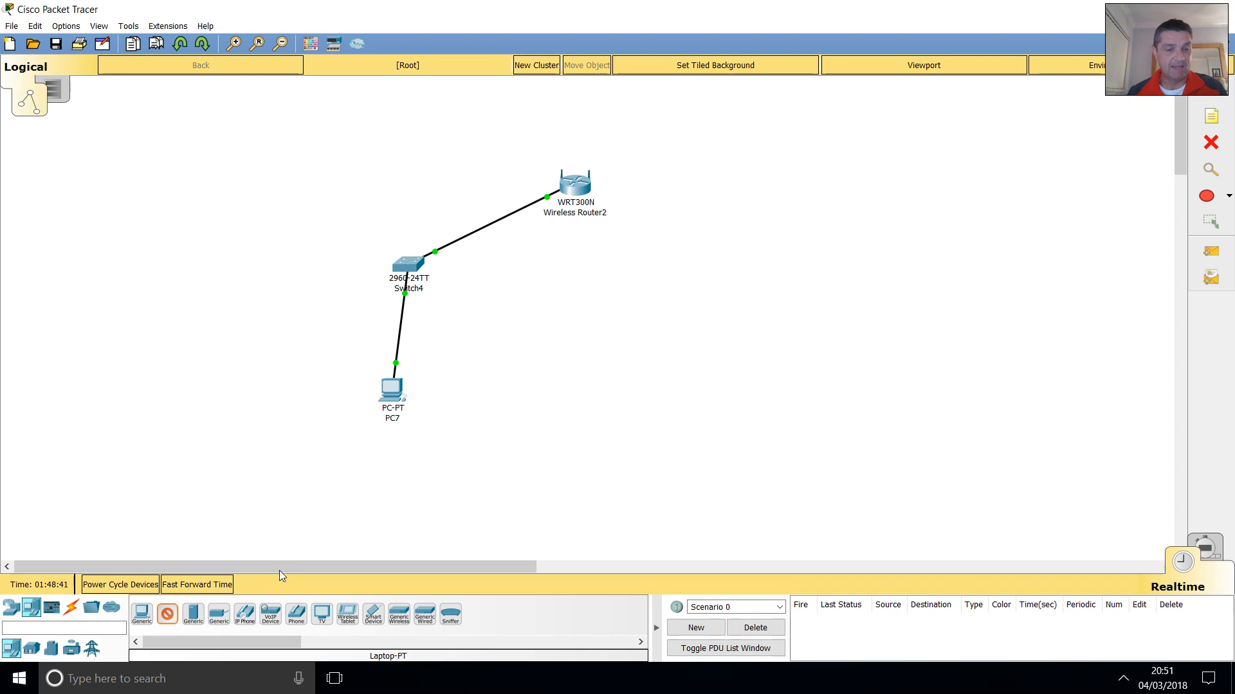
{"action": "left_click", "coordinate": [604, 367]}
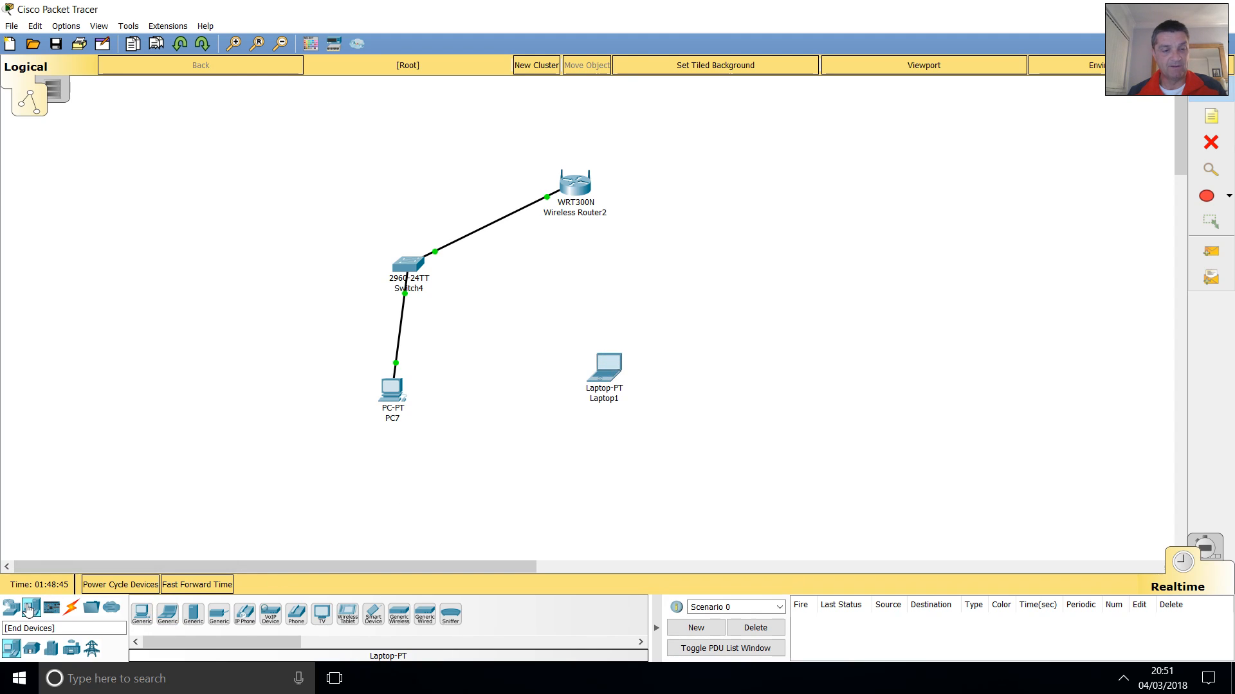
Set the IPv4 configuration of the laptop's FastEthernet0 interface to DHCP and close the laptop's window.
{"action": "left_click", "coordinate": [612, 365]}
{"action": "left_click", "coordinate": [435, 160]}
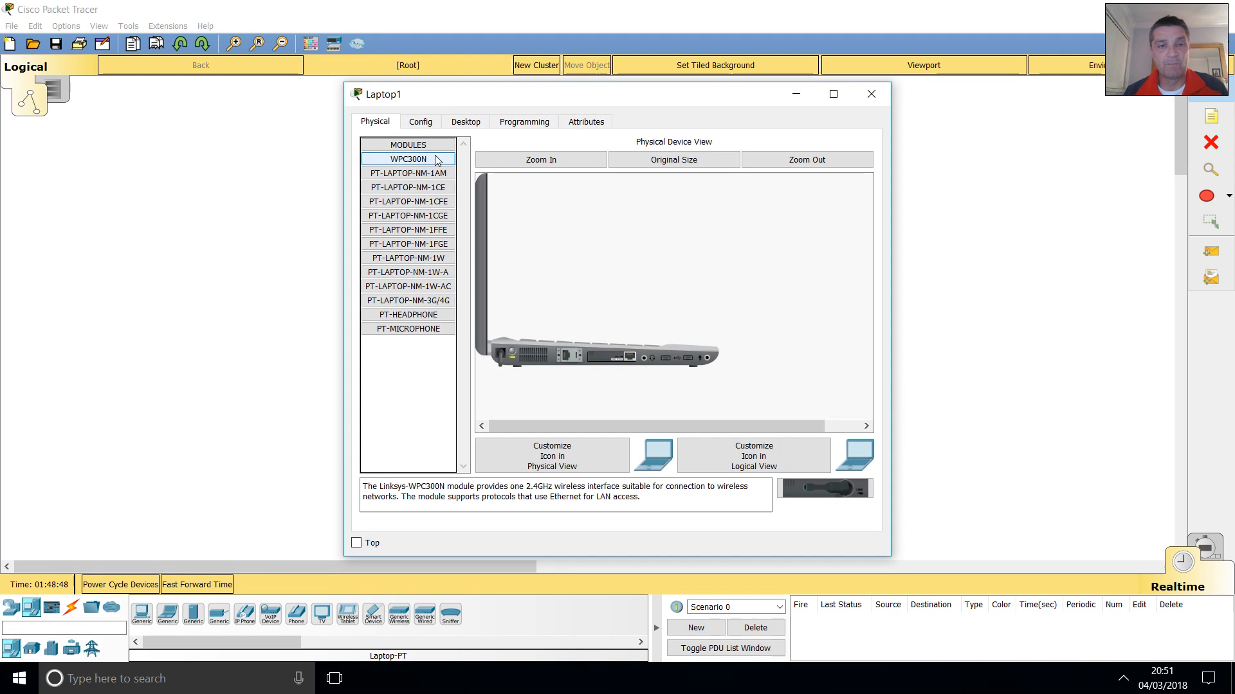
{"action": "left_click", "coordinate": [421, 122]}
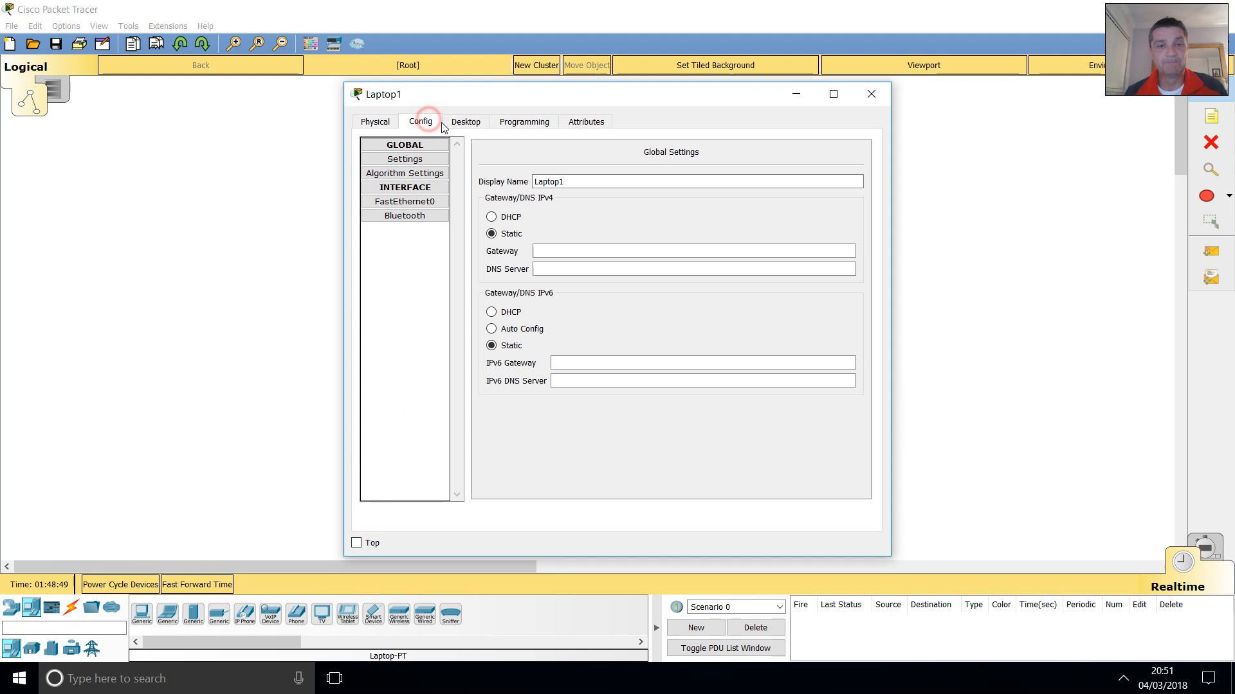
{"action": "left_click", "coordinate": [423, 202]}
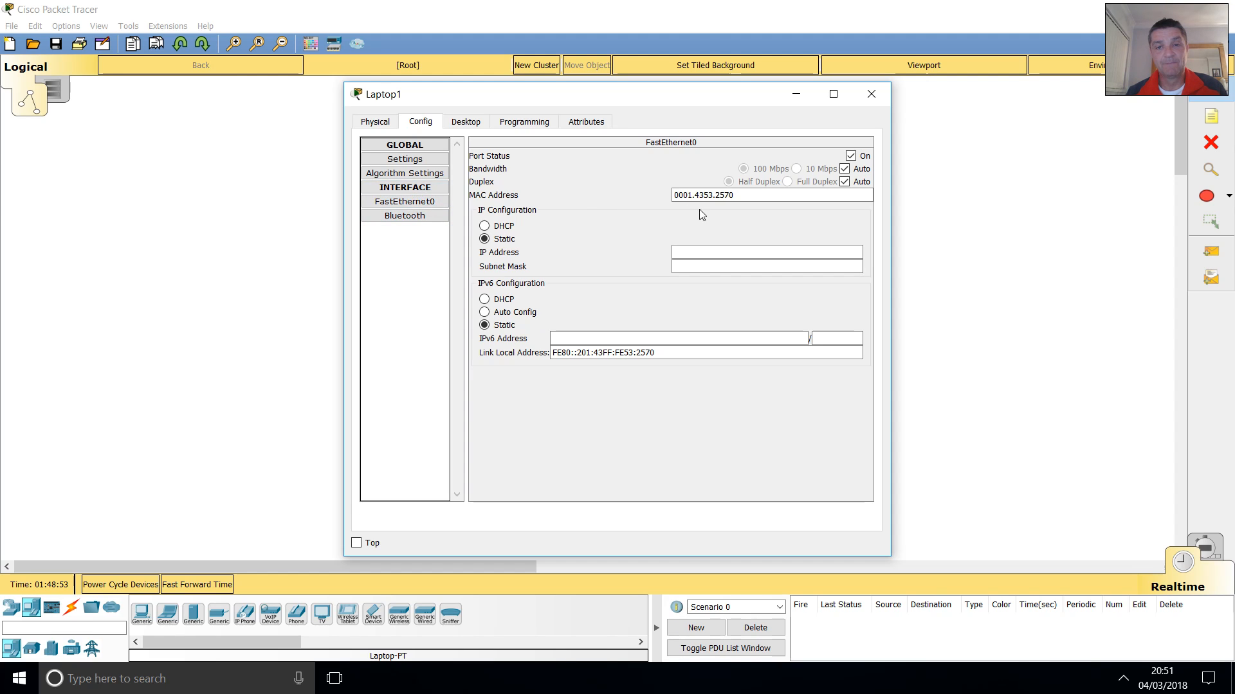
{"action": "left_click", "coordinate": [485, 227]}
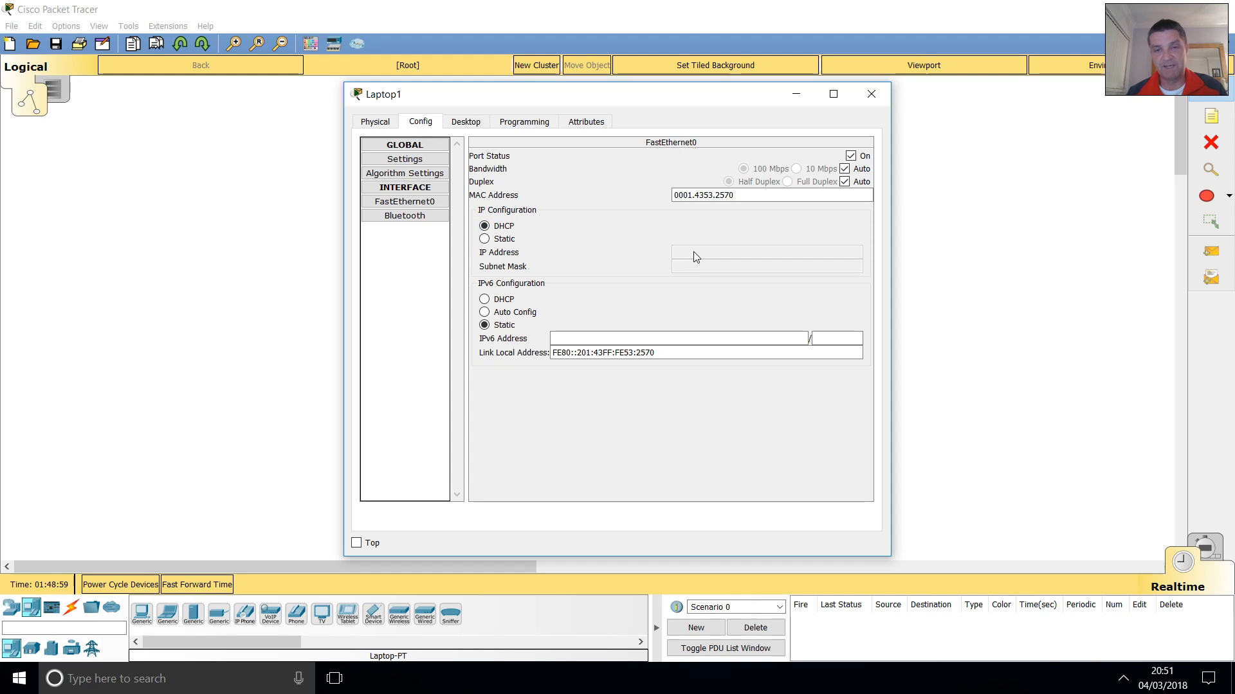
{"action": "left_click", "coordinate": [871, 94]}
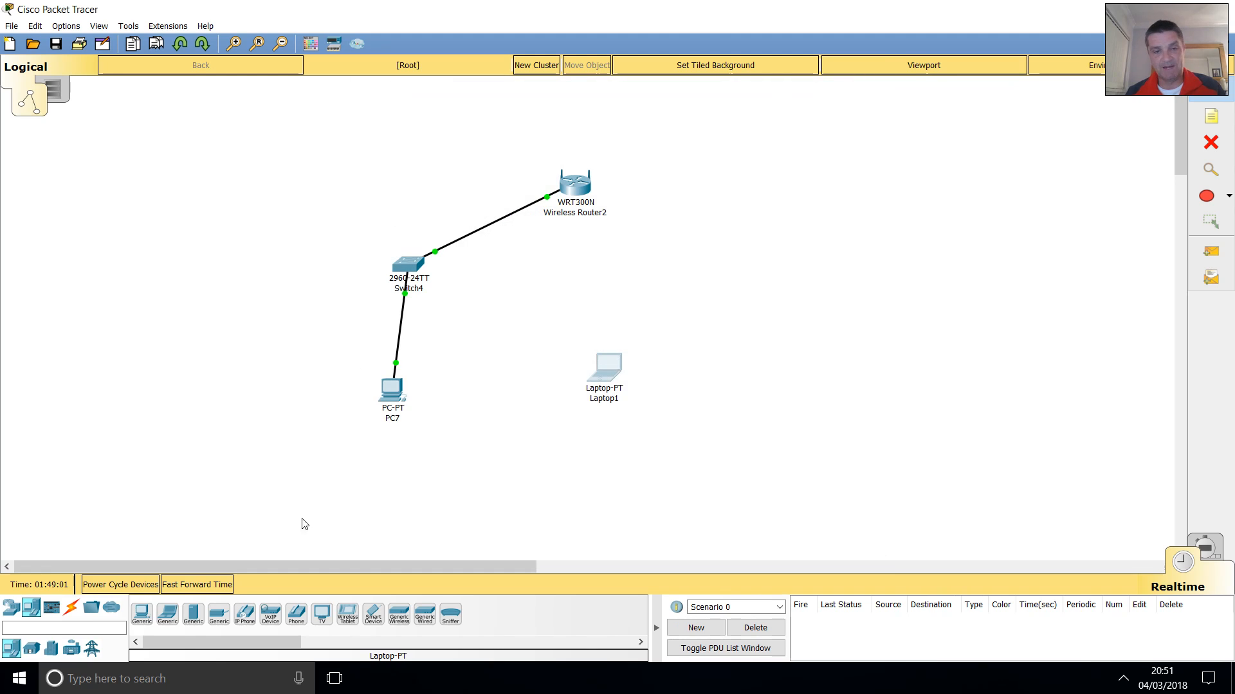
Connect the laptop's FastEthernet0 port to the wireless router's Ethernet 2 port with a copper straight-through cable and fast-forward the simulation time.
{"action": "left_click", "coordinate": [72, 608]}
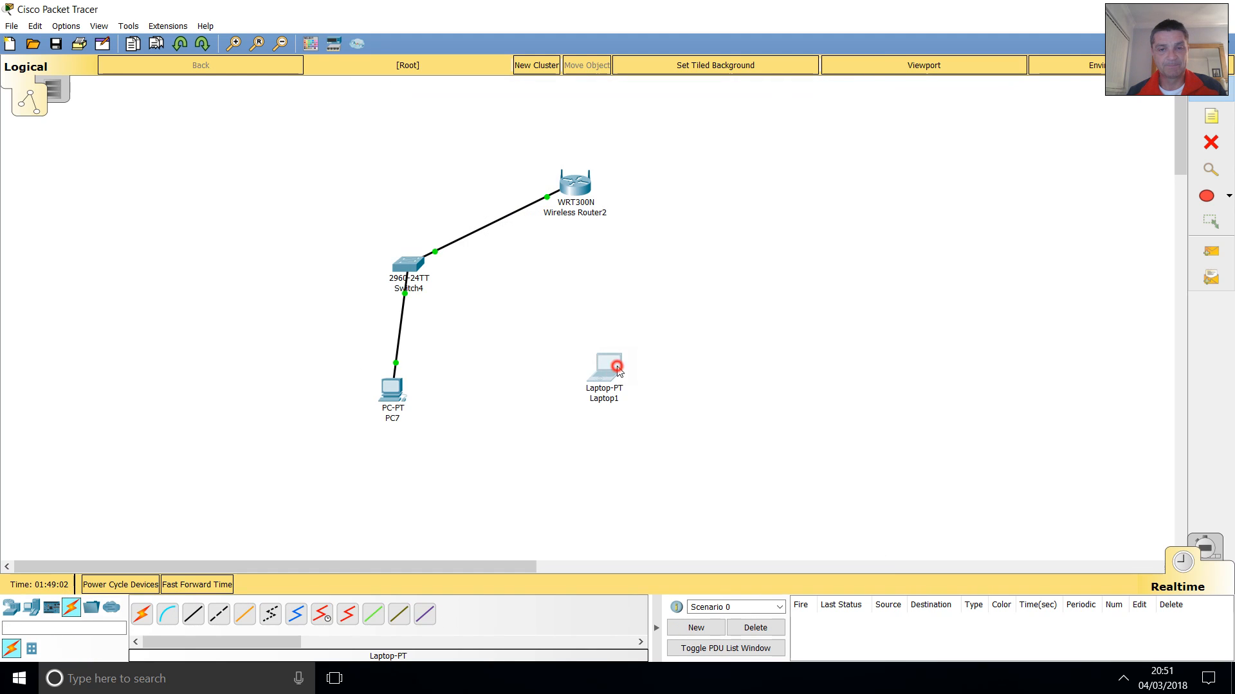
{"action": "left_click", "coordinate": [609, 366]}
{"action": "left_click", "coordinate": [864, 101]}
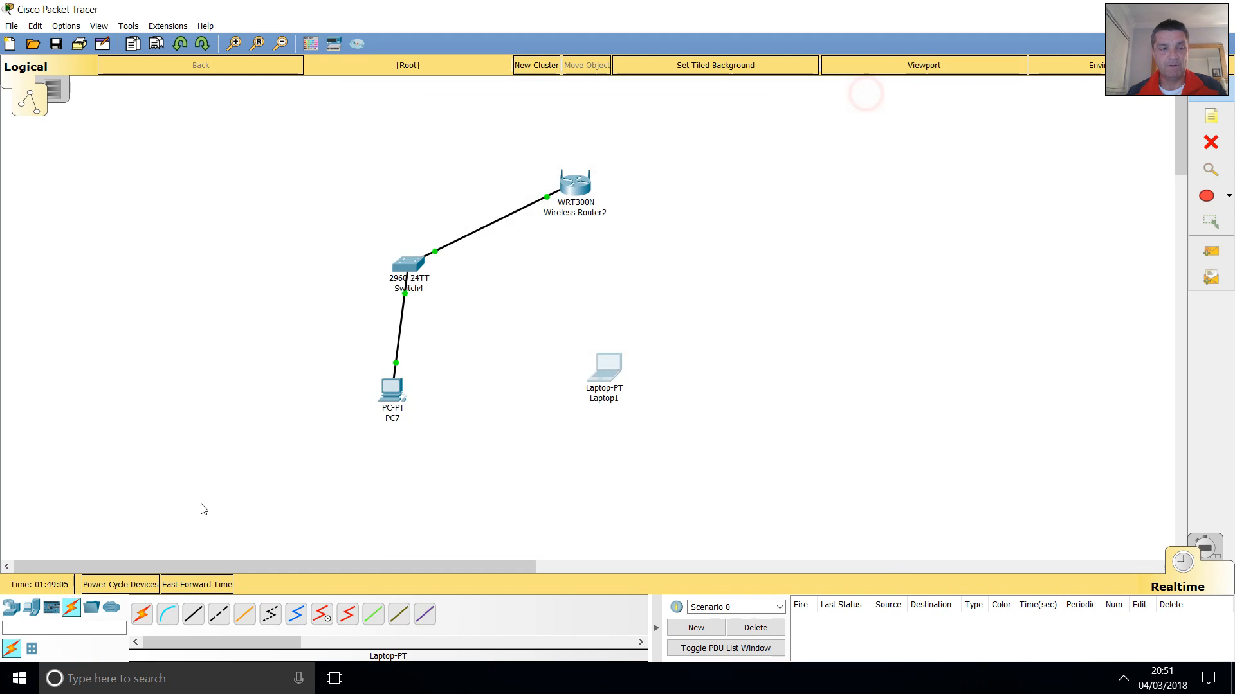
{"action": "left_click", "coordinate": [193, 614]}
{"action": "left_click", "coordinate": [614, 374]}
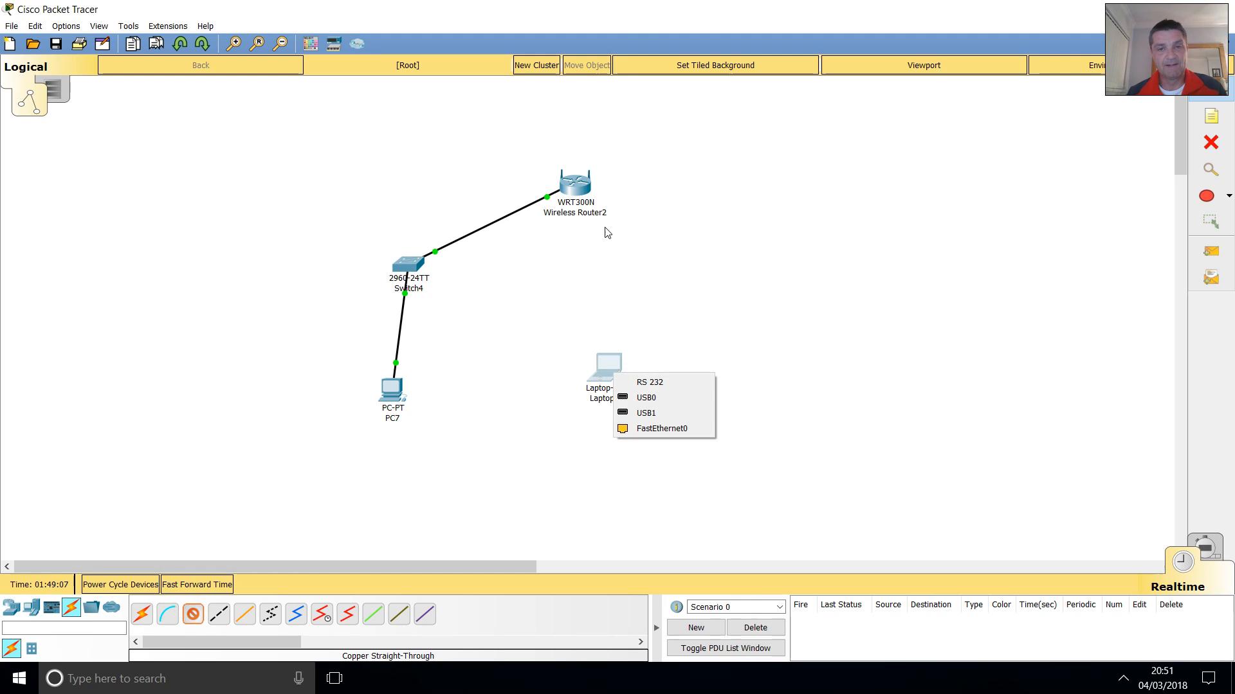
{"action": "left_click", "coordinate": [643, 418]}
{"action": "left_click", "coordinate": [570, 203]}
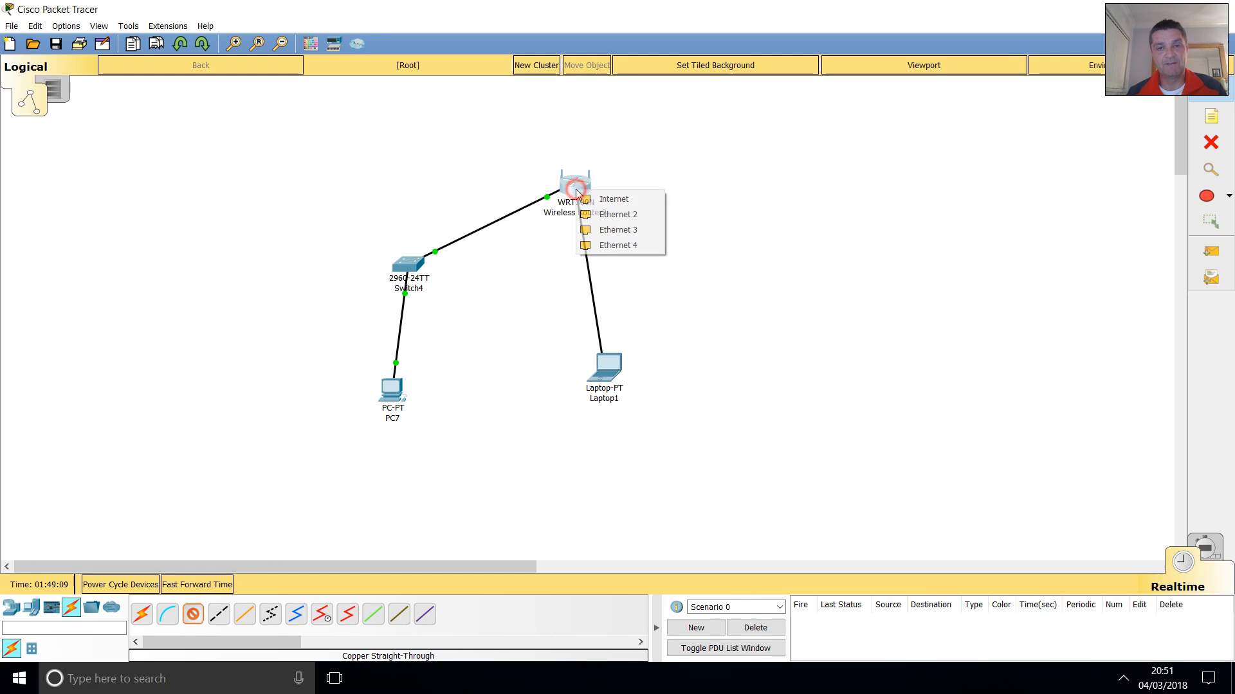
{"action": "left_click", "coordinate": [622, 209]}
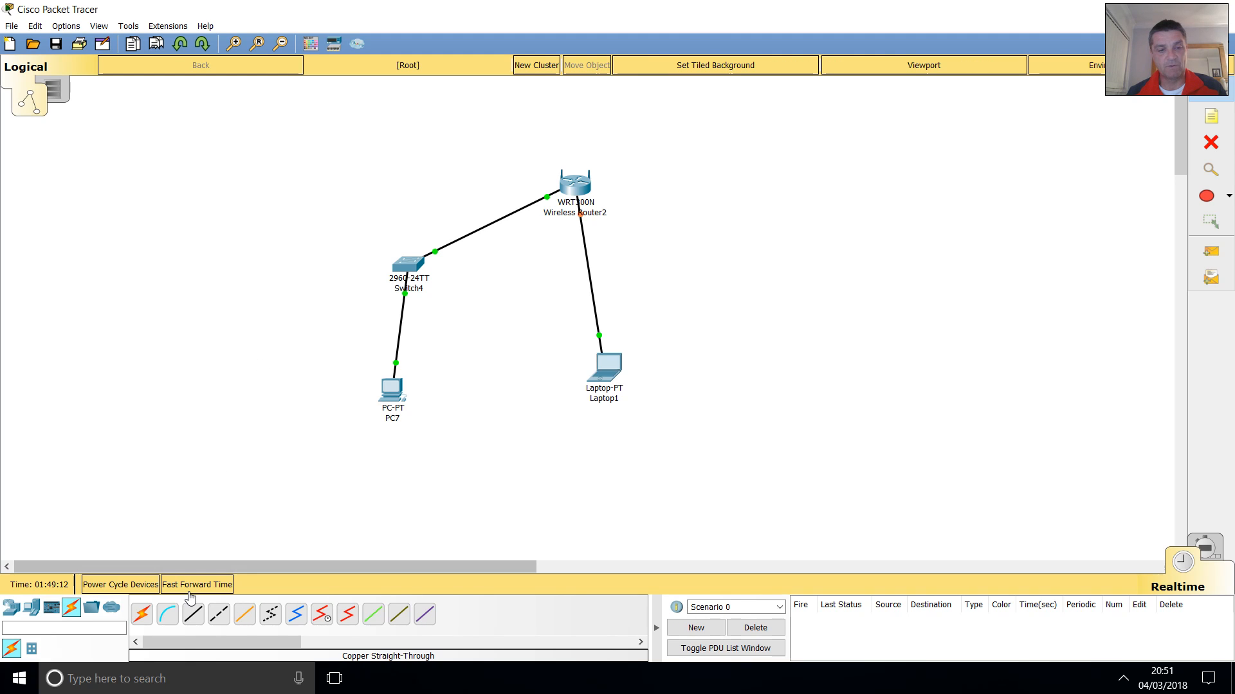
{"action": "left_click", "coordinate": [191, 586]}
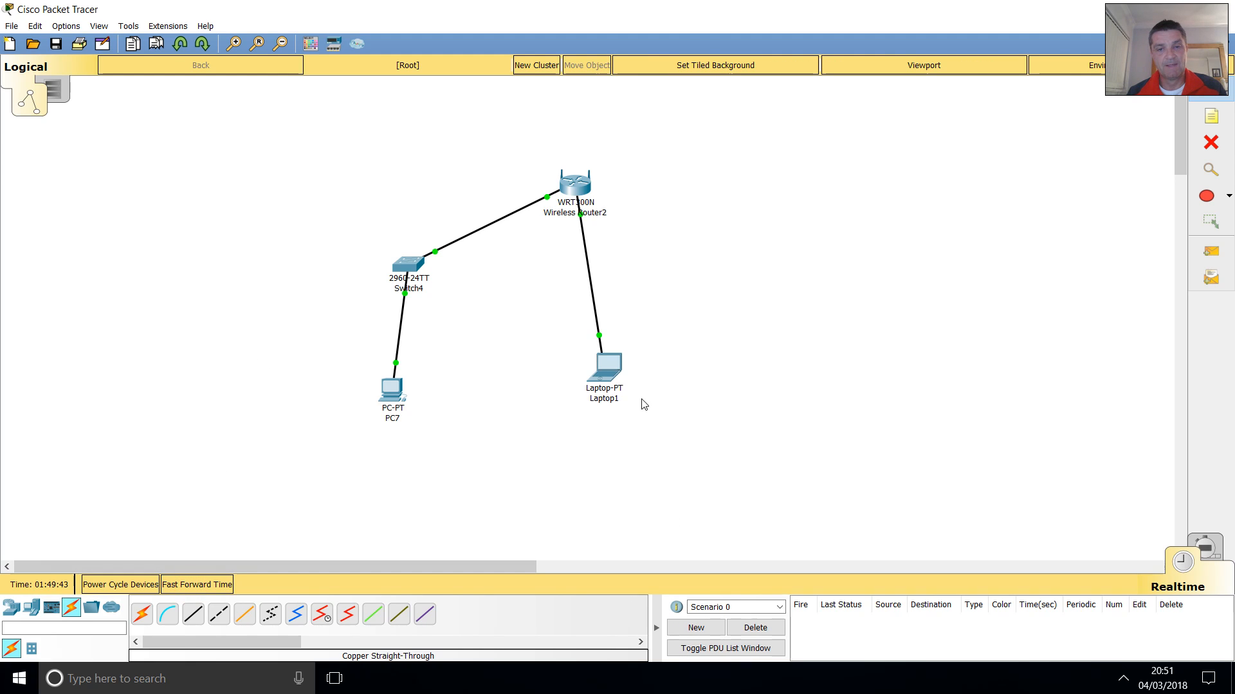
Check the IP address, subnet mask and gateway that DHCP assigned to the laptop, and close its window.
{"action": "left_click", "coordinate": [616, 378]}
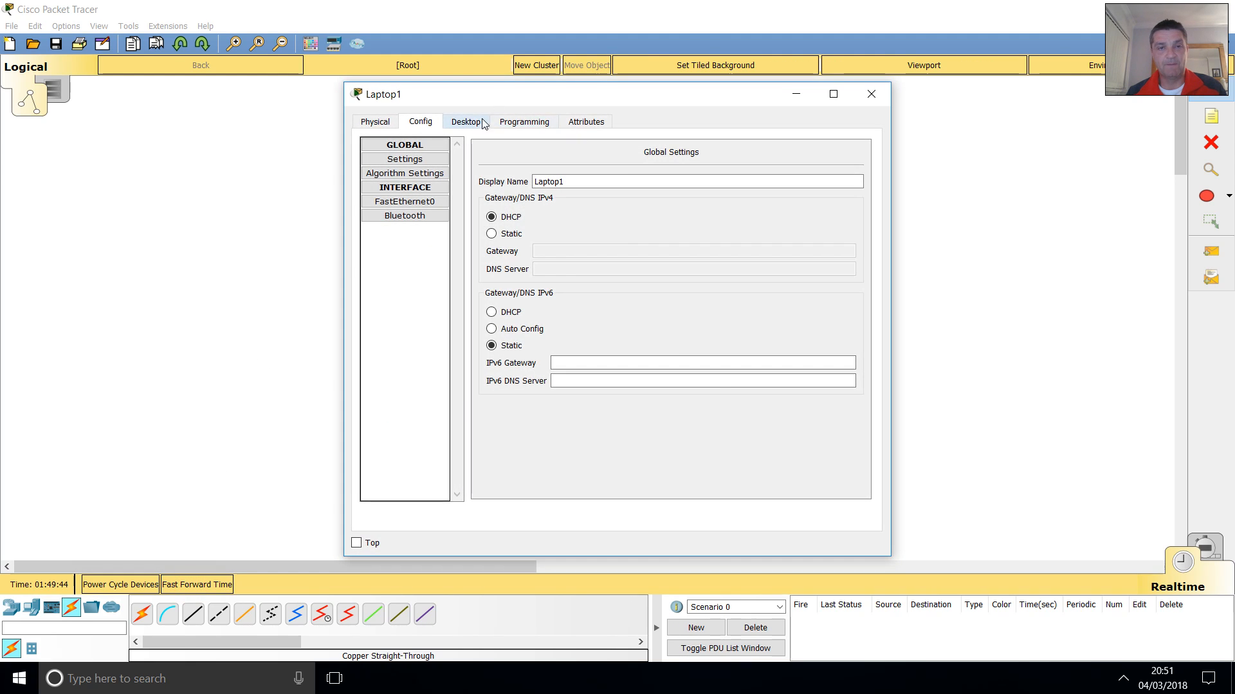
{"action": "left_click", "coordinate": [476, 121]}
{"action": "left_click", "coordinate": [440, 173]}
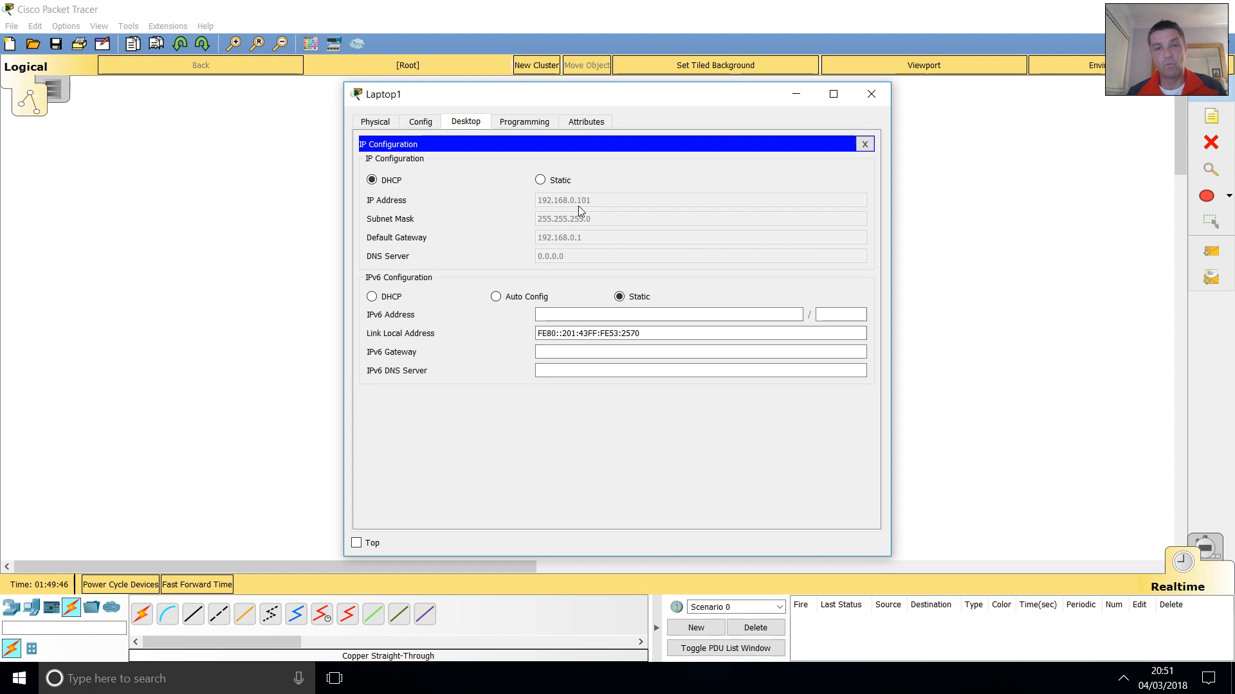
{"action": "left_click", "coordinate": [871, 94]}
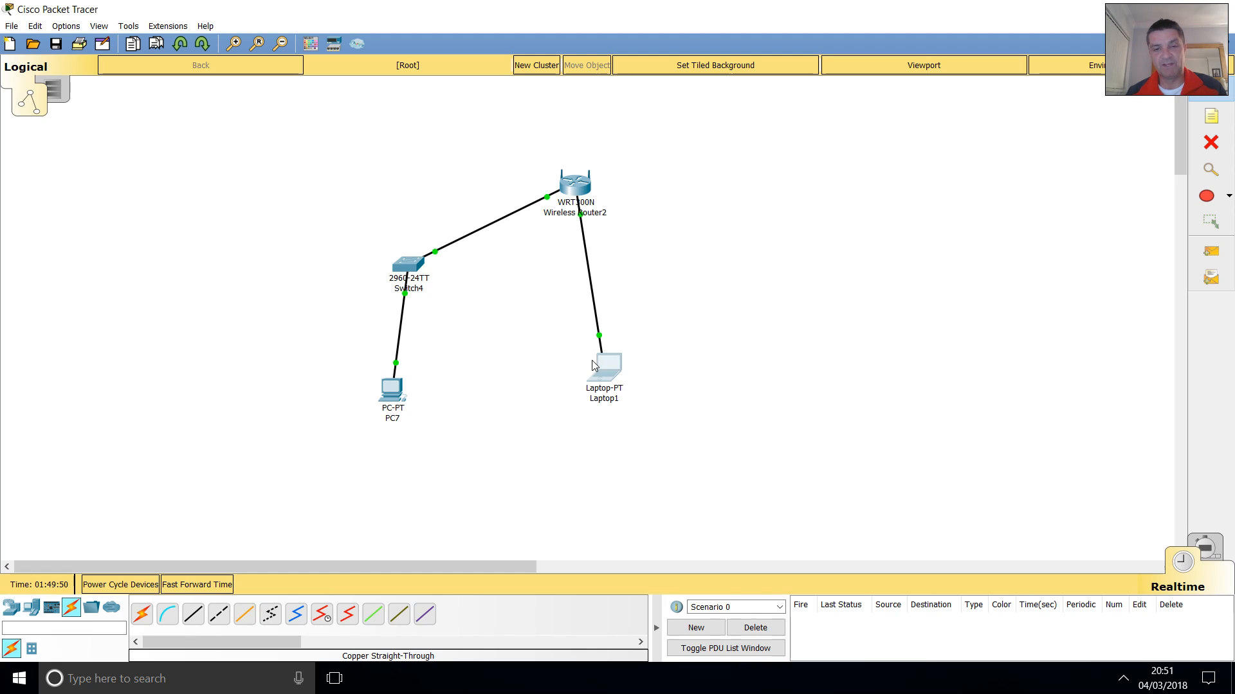
Delete the cable between the laptop and the wireless router while keeping the laptop, and return to the selection tool.
{"action": "left_click", "coordinate": [1210, 142]}
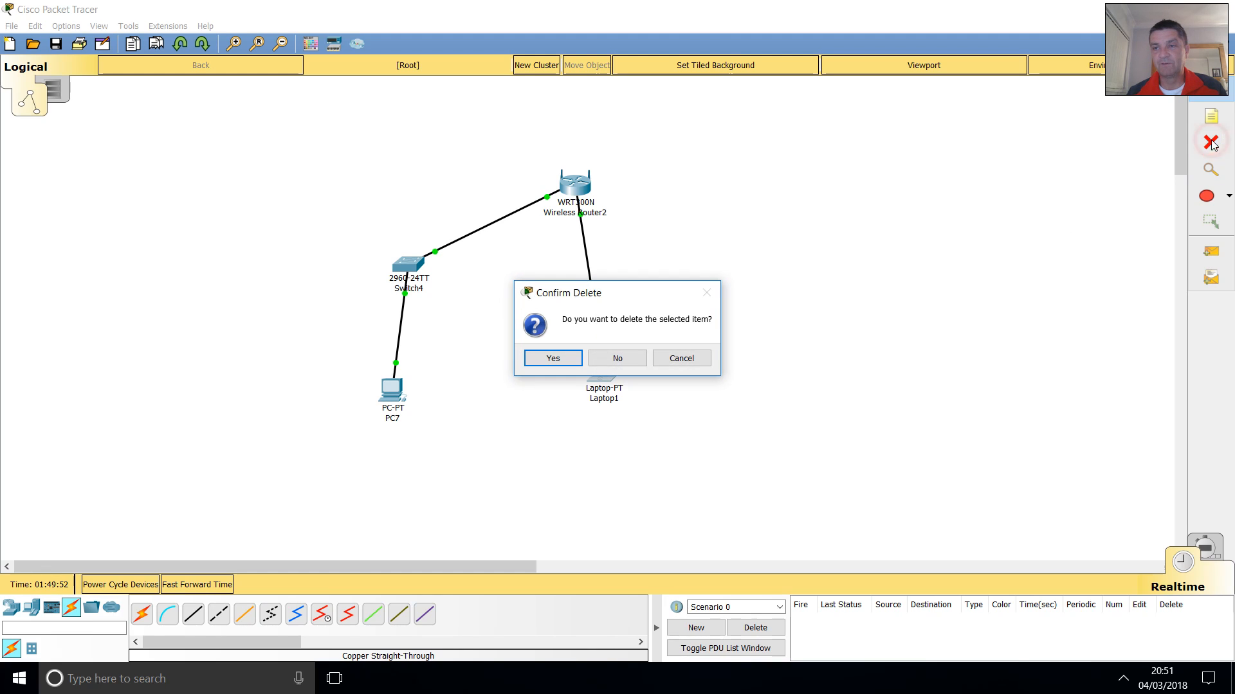
{"action": "left_click", "coordinate": [615, 358]}
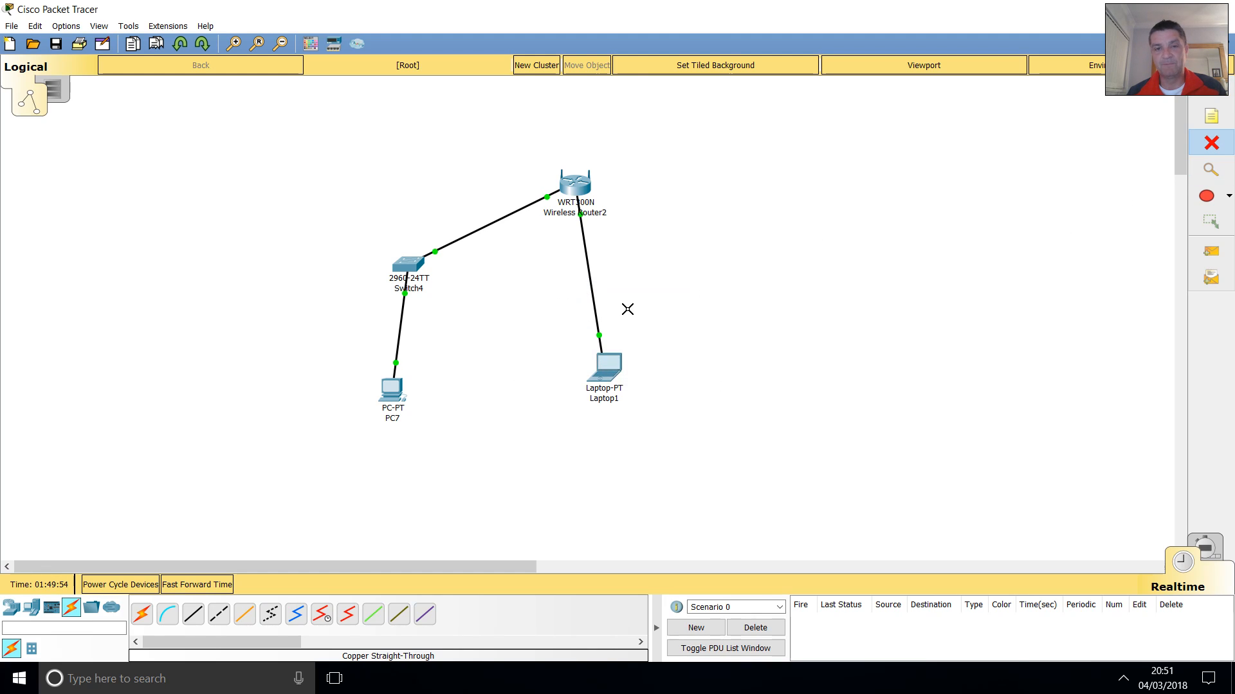
{"action": "left_click", "coordinate": [592, 286]}
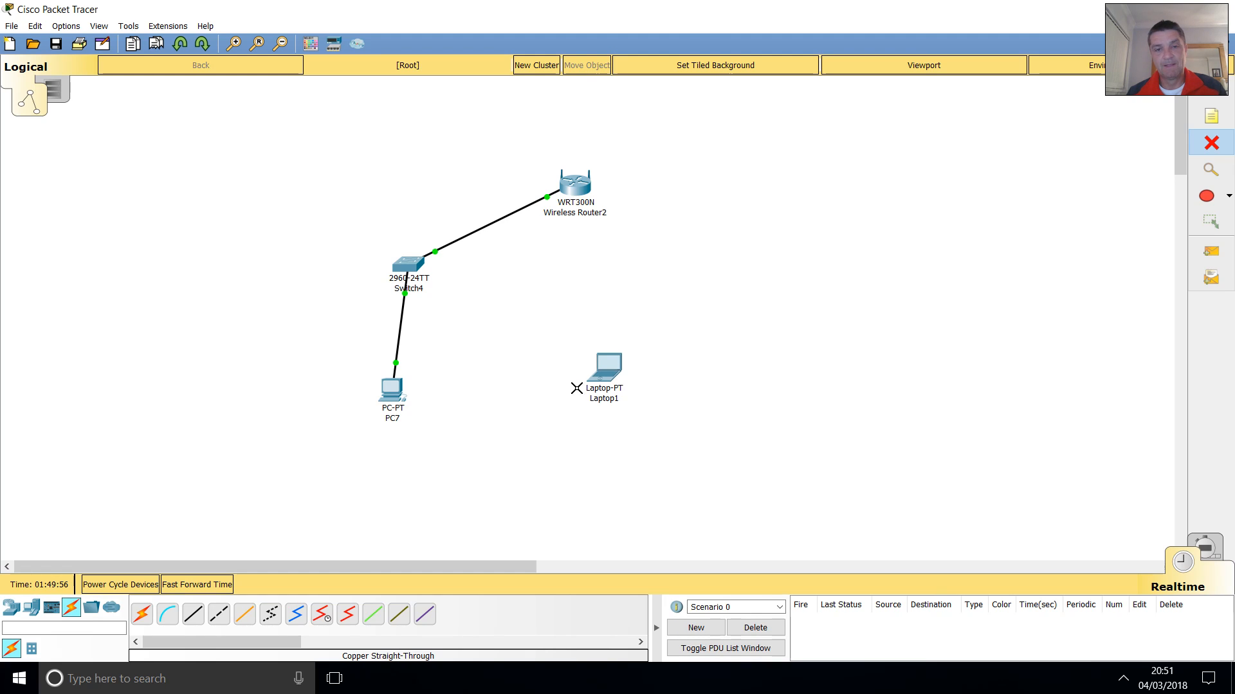
{"action": "left_click", "coordinate": [1210, 90]}
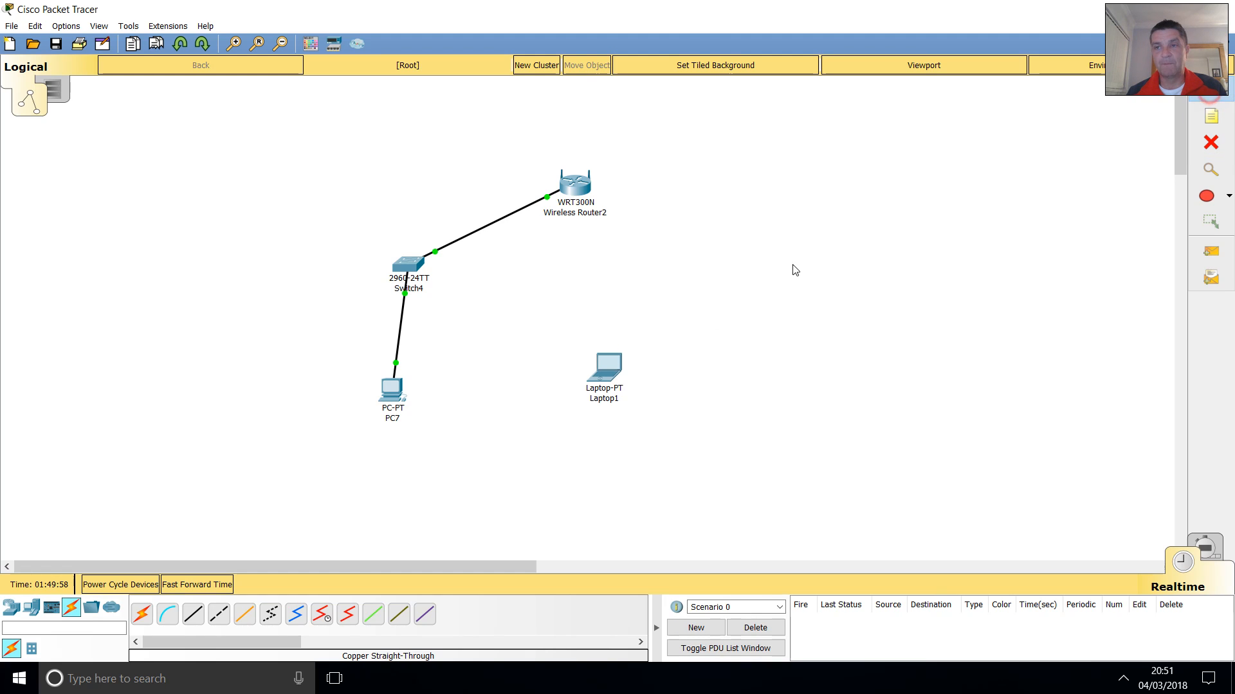
Examine the laptop's installed network module in an enlarged physical view and the settings of its FastEthernet0 interface.
{"action": "left_click", "coordinate": [608, 368]}
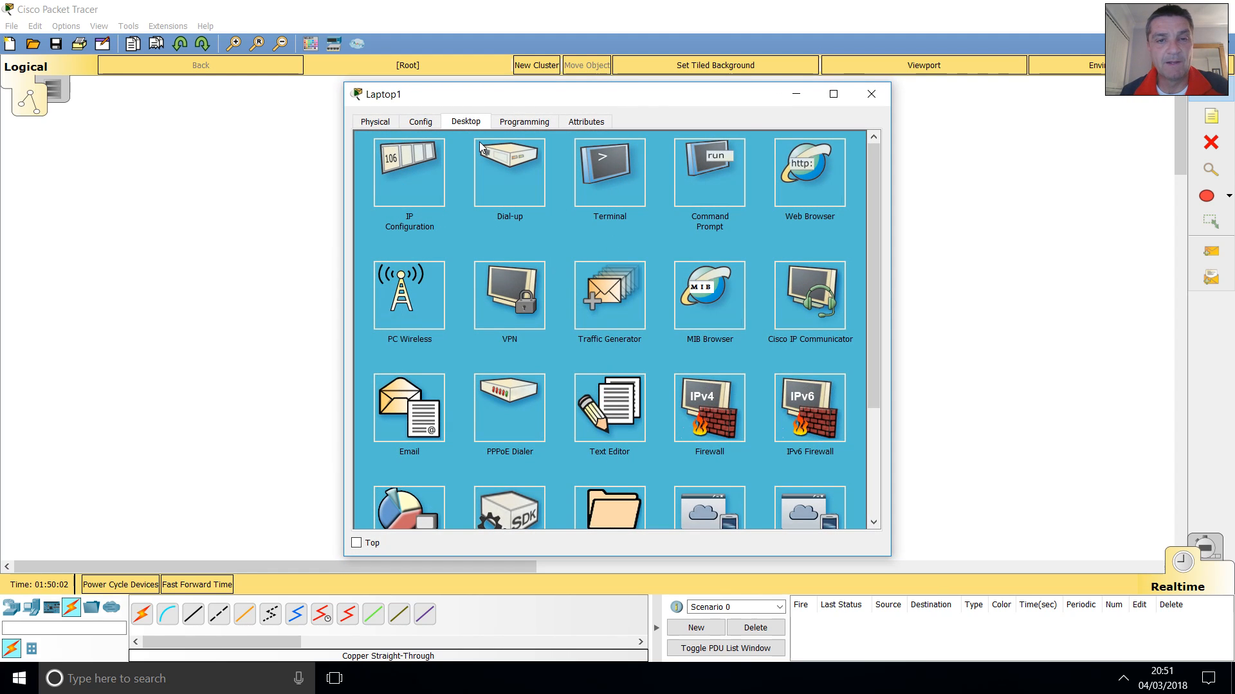
{"action": "left_click", "coordinate": [375, 121]}
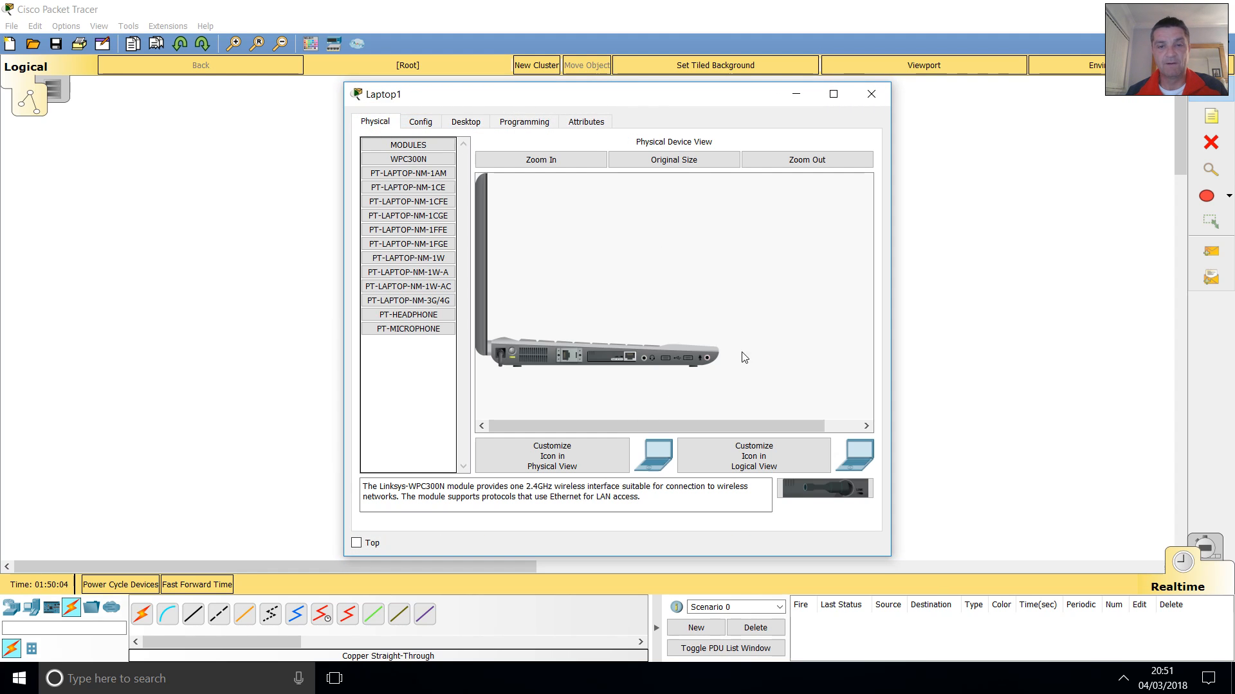
{"action": "left_click_drag", "start_coordinate": [592, 102], "coordinate": [524, 25]}
{"action": "left_click", "coordinate": [515, 85]}
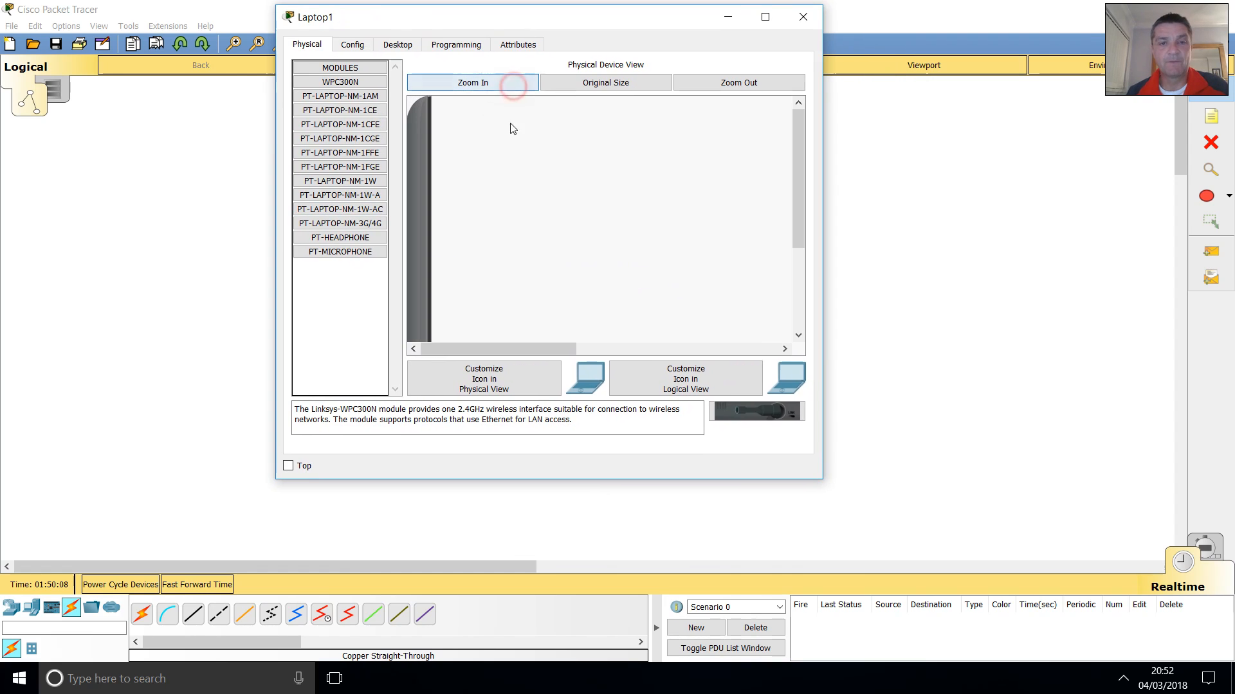
{"action": "left_click_drag", "start_coordinate": [801, 209], "coordinate": [799, 289]}
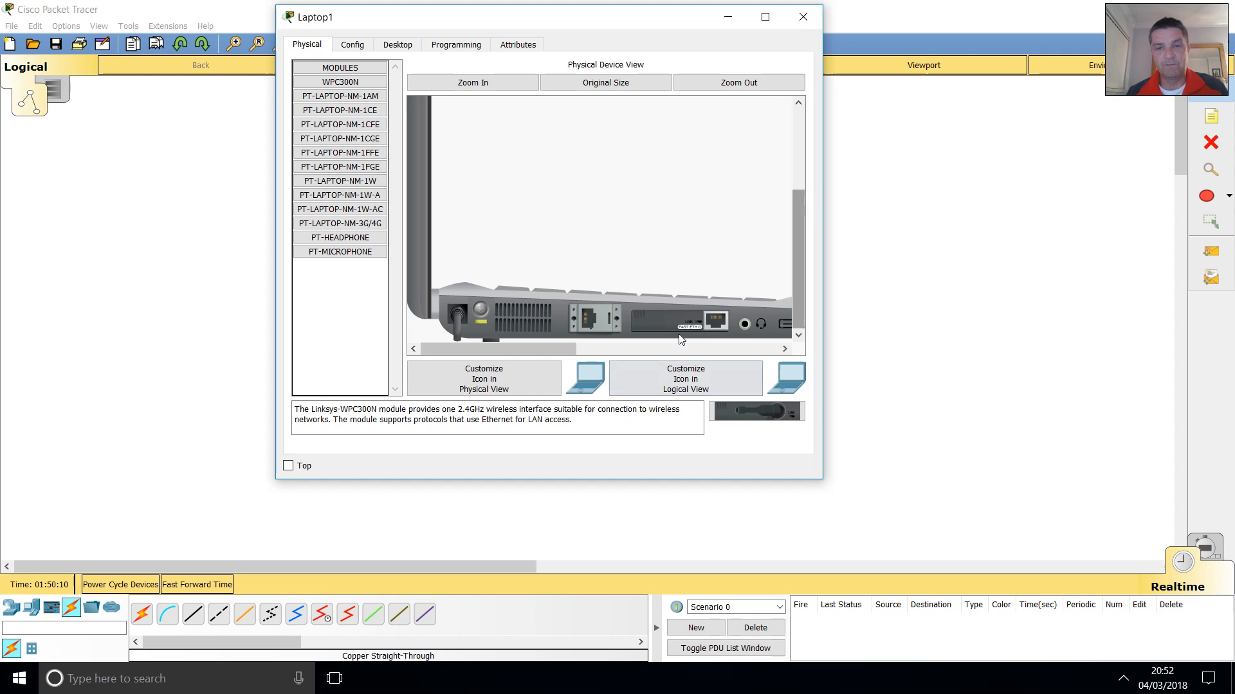
{"action": "left_click", "coordinate": [355, 46]}
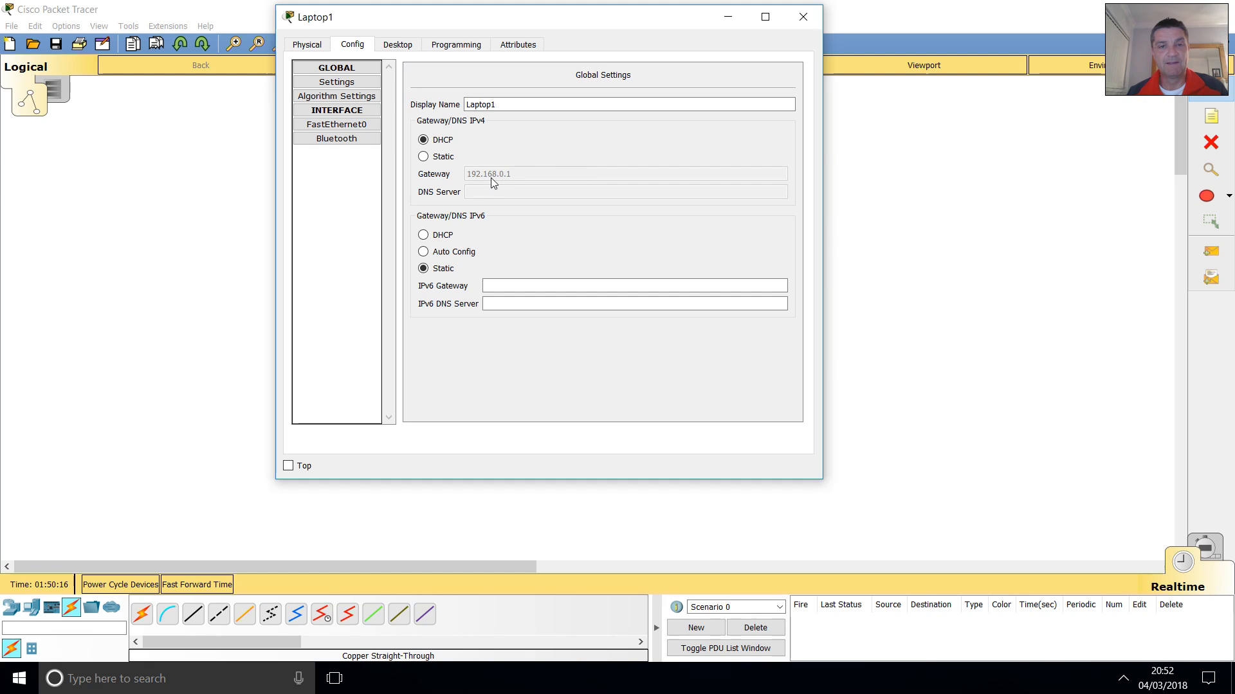
{"action": "left_click", "coordinate": [350, 124]}
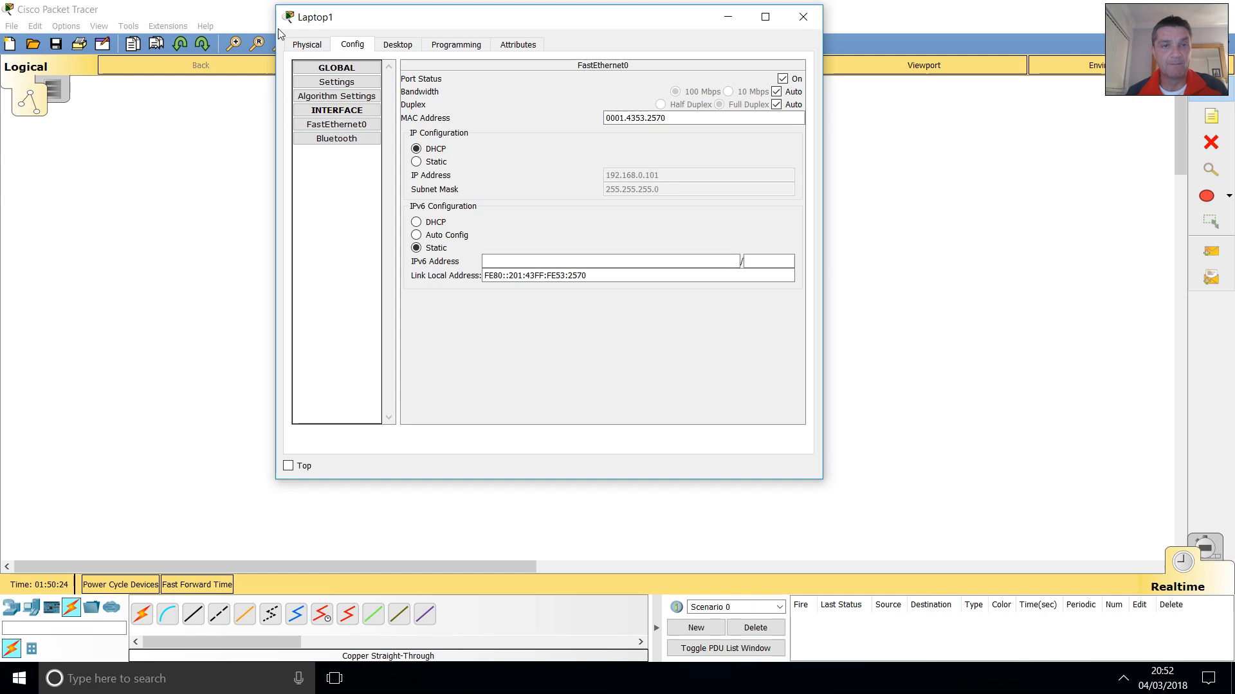
Try to remove the Ethernet module from the laptop while its power is on.
{"action": "left_click", "coordinate": [306, 44]}
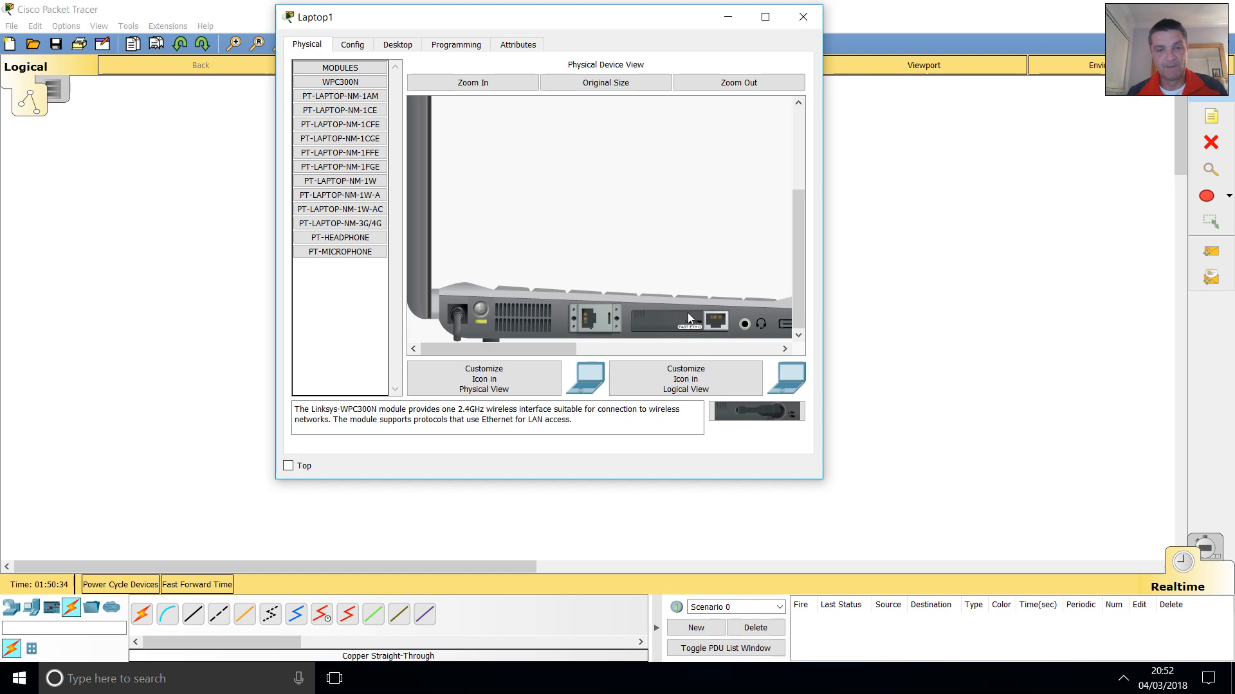
{"action": "left_click_drag", "start_coordinate": [686, 328], "coordinate": [344, 279]}
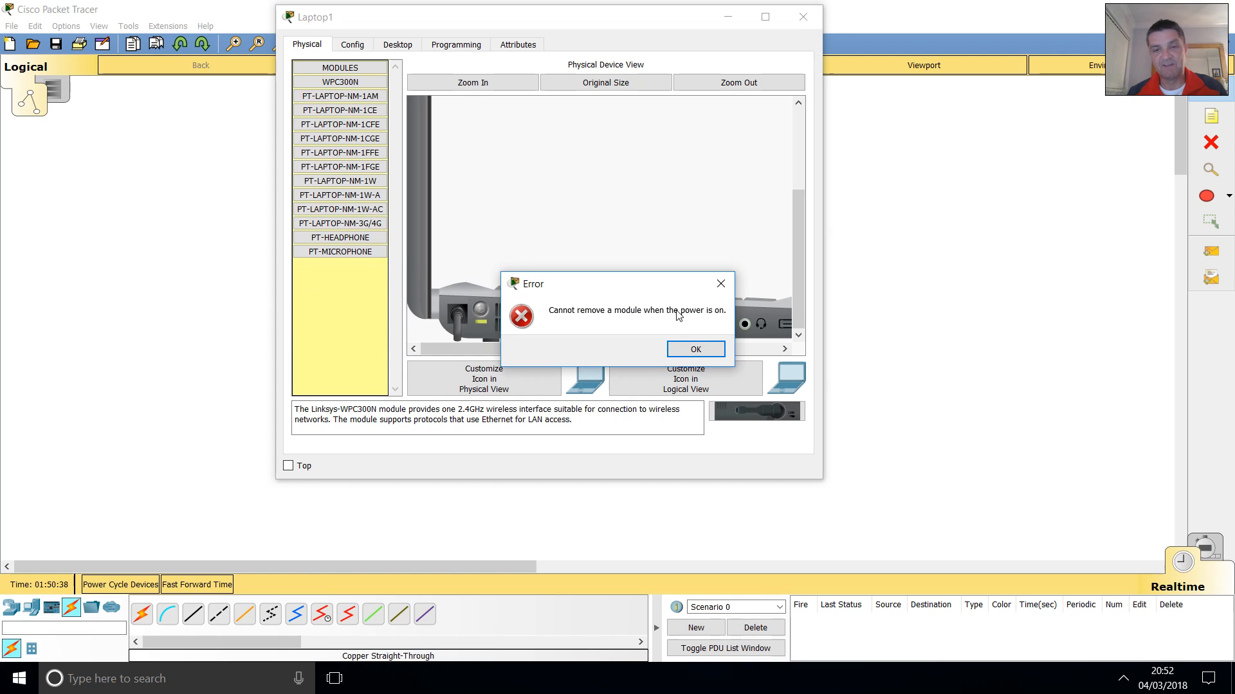
{"action": "left_click", "coordinate": [695, 349]}
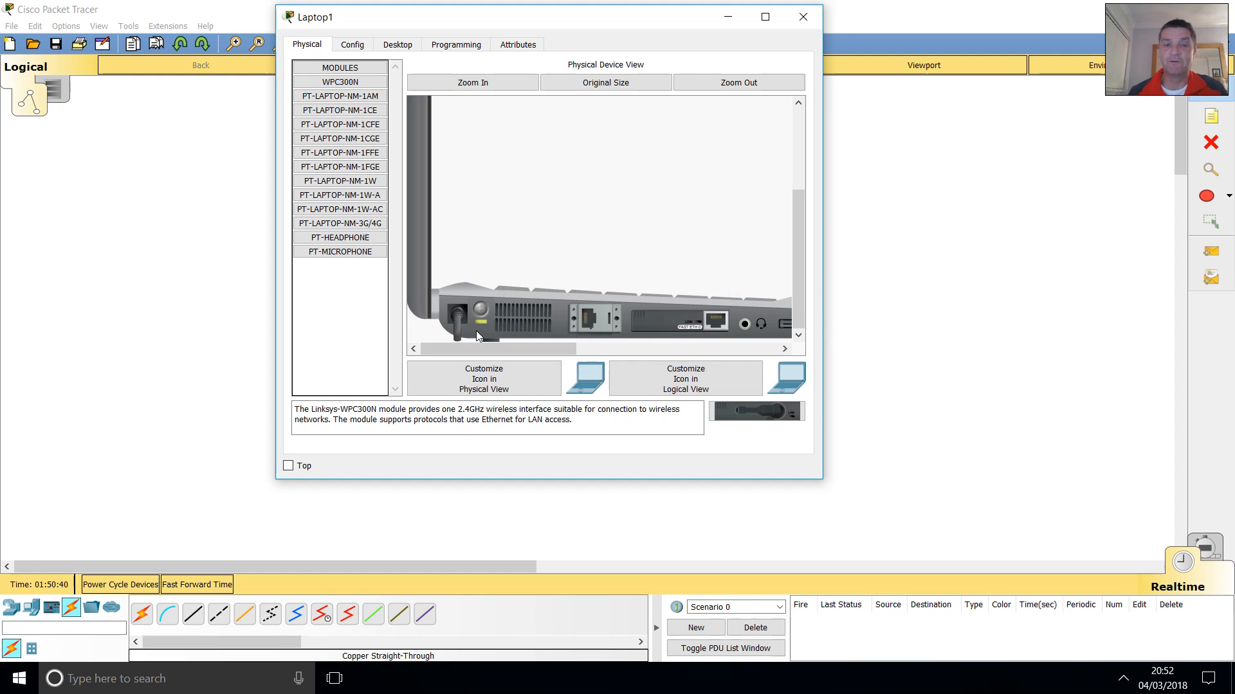
With the laptop powered off, replace its Ethernet module with the WPC300N wireless module and switch the power back on.
{"action": "left_click_drag", "start_coordinate": [689, 315], "coordinate": [348, 291]}
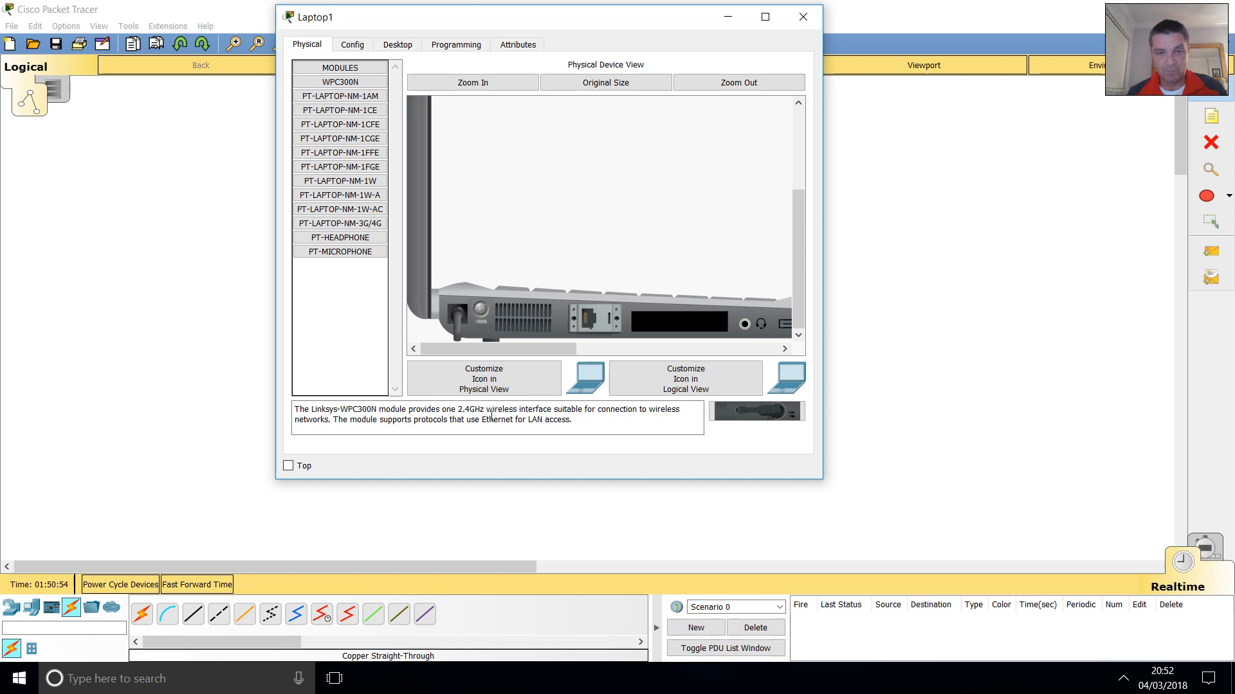
{"action": "left_click_drag", "start_coordinate": [347, 83], "coordinate": [666, 319]}
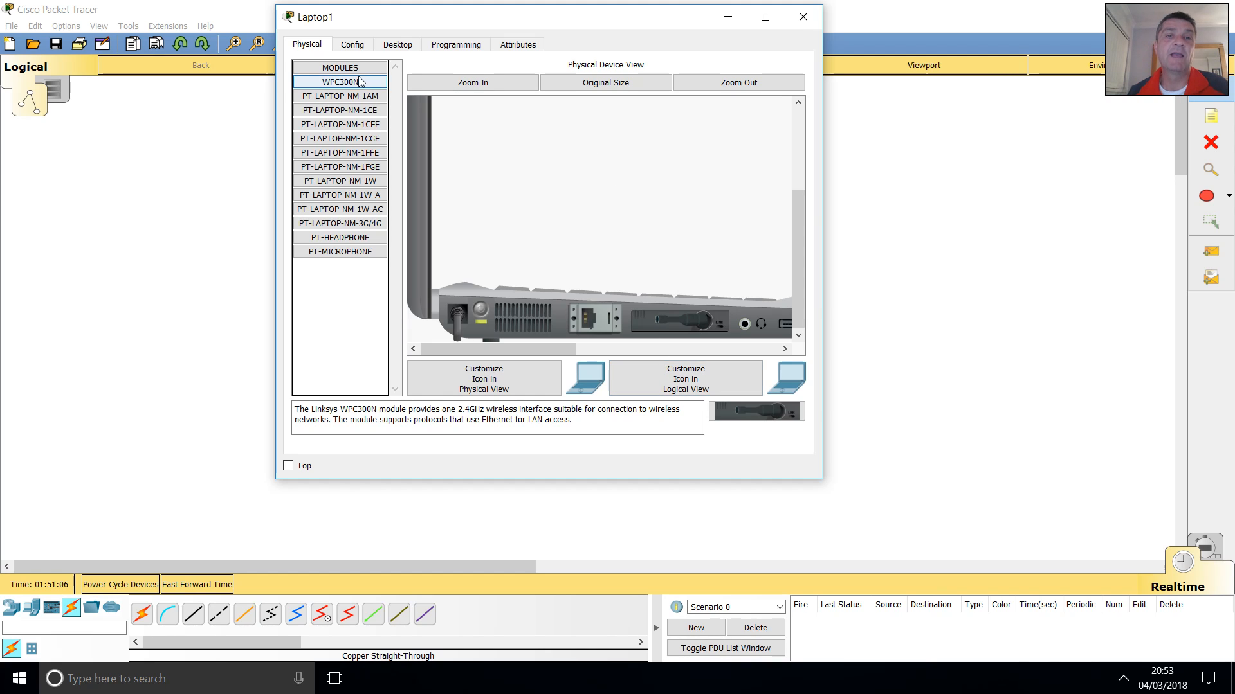
Check the SSID, authentication and DHCP addressing of the laptop's Wireless0 interface, and close the laptop's window.
{"action": "left_click", "coordinate": [364, 48]}
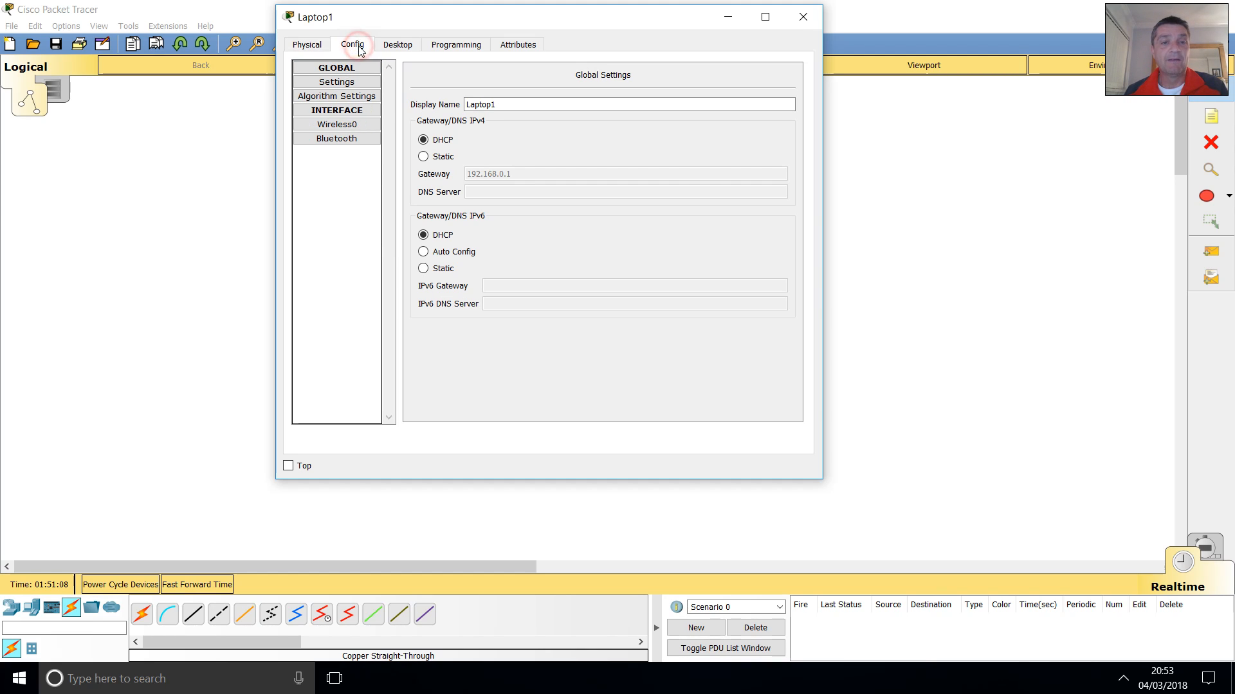
{"action": "left_click", "coordinate": [342, 126]}
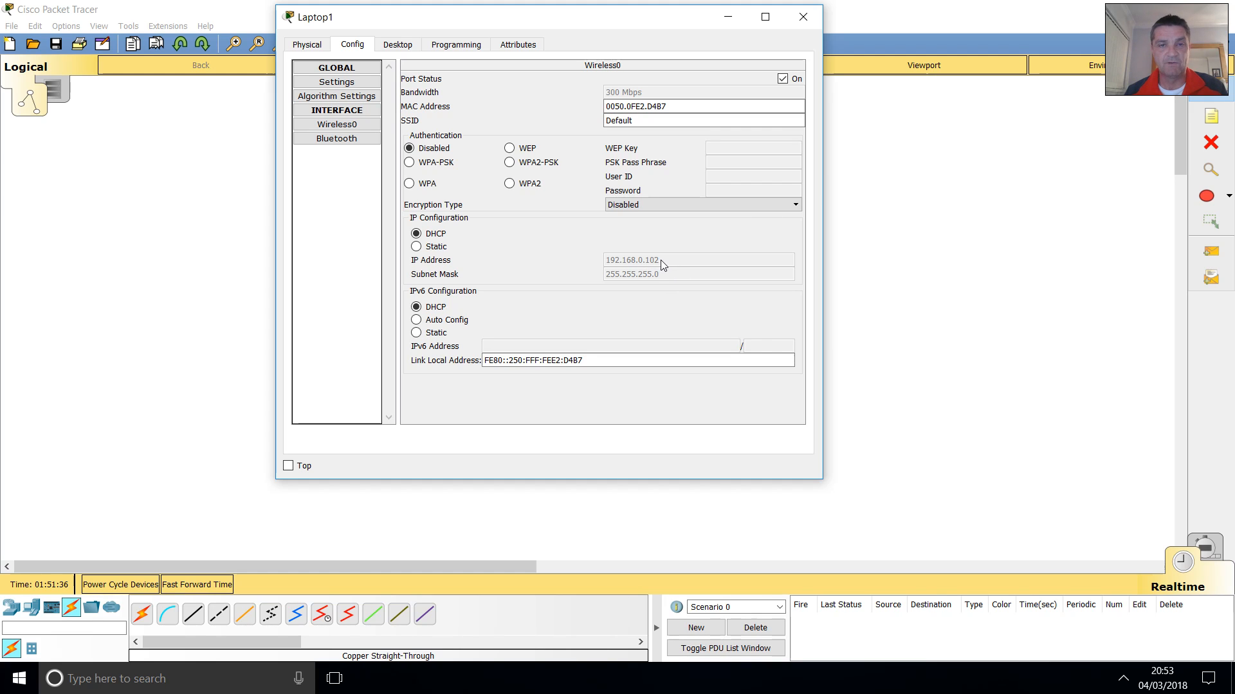
{"action": "left_click", "coordinate": [803, 17]}
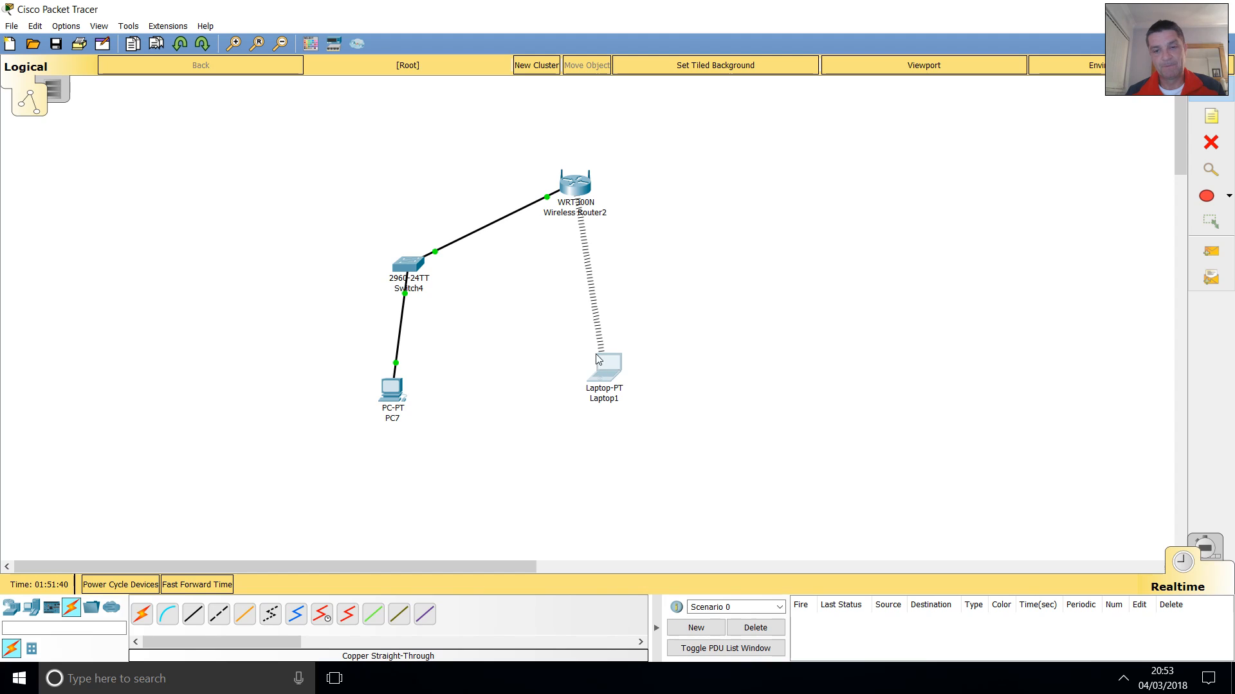
Send a simple PDU from Laptop1 to PC7 to test their connectivity.
{"action": "left_click", "coordinate": [1207, 251]}
{"action": "left_click", "coordinate": [607, 367]}
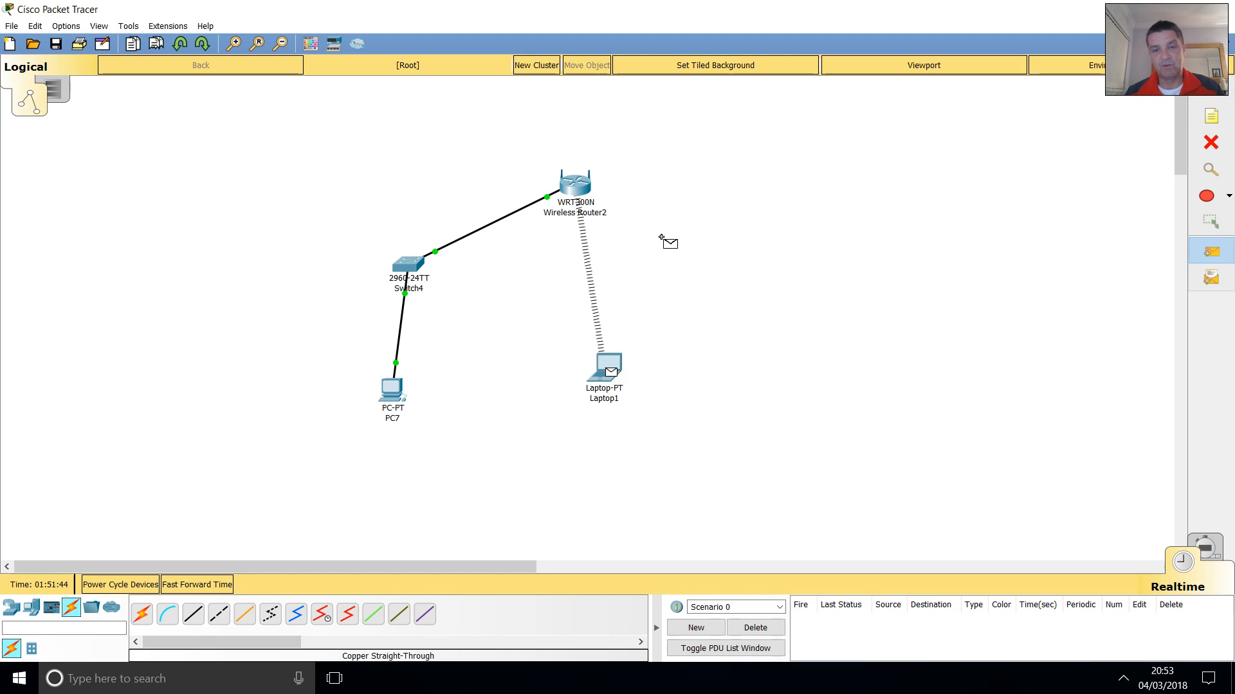
{"action": "left_click", "coordinate": [391, 390]}
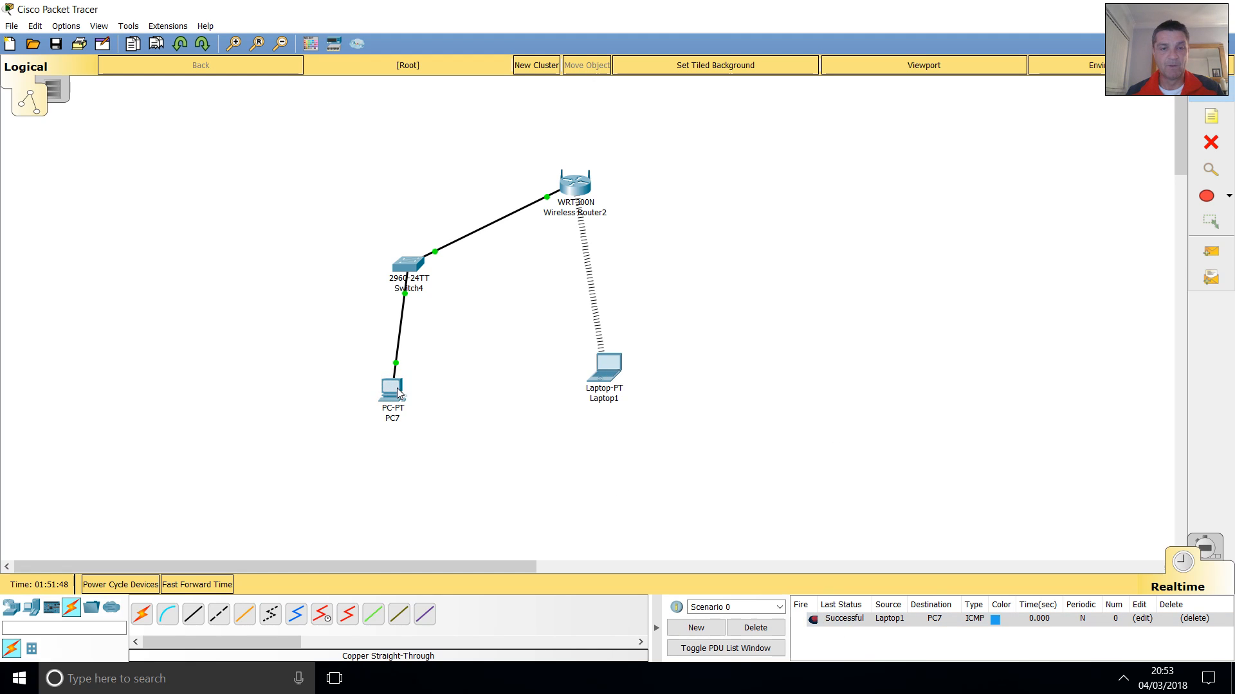
Ping 192.168.0.102 from PC7's Command Prompt and close the PC's window.
{"action": "left_click", "coordinate": [394, 388]}
{"action": "left_click", "coordinate": [692, 165]}
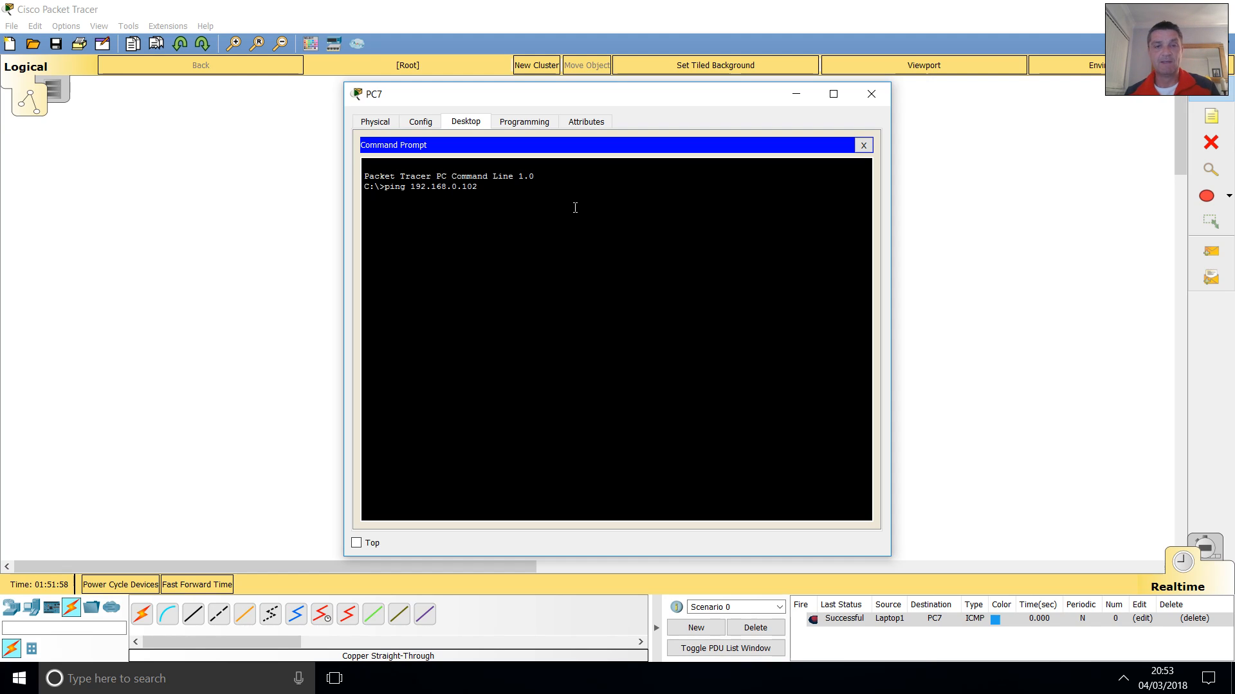
{"action": "key", "text": "Return"}
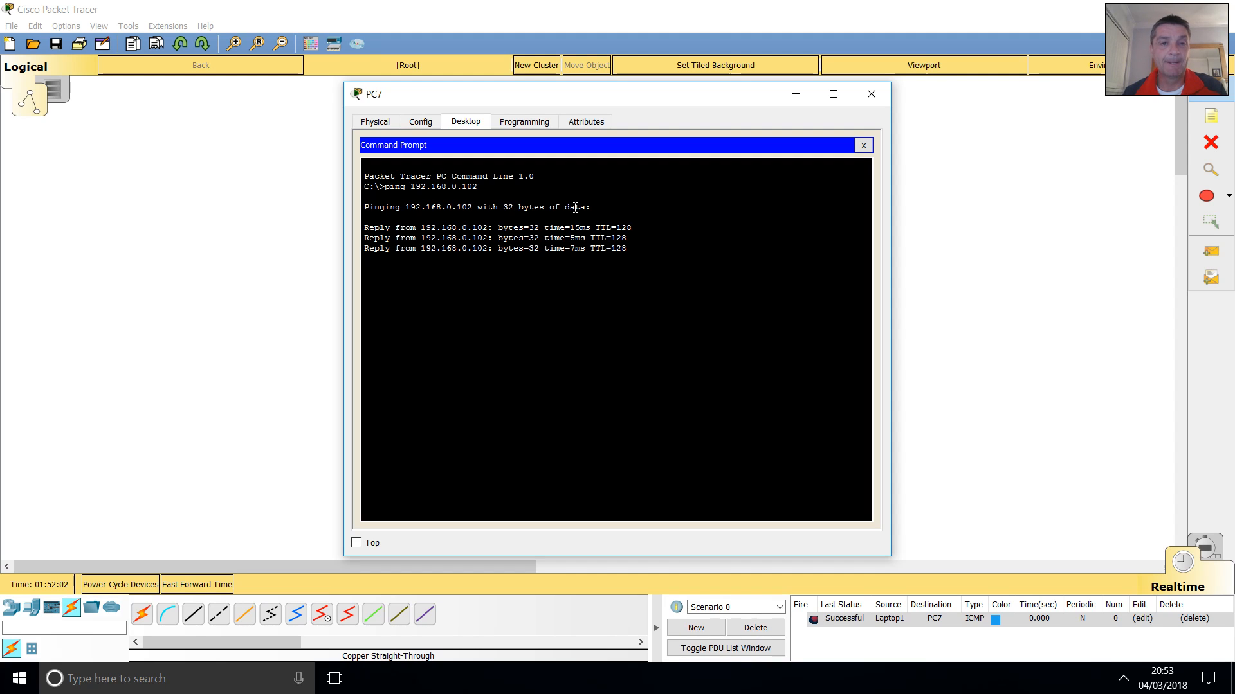
{"action": "left_click", "coordinate": [871, 94]}
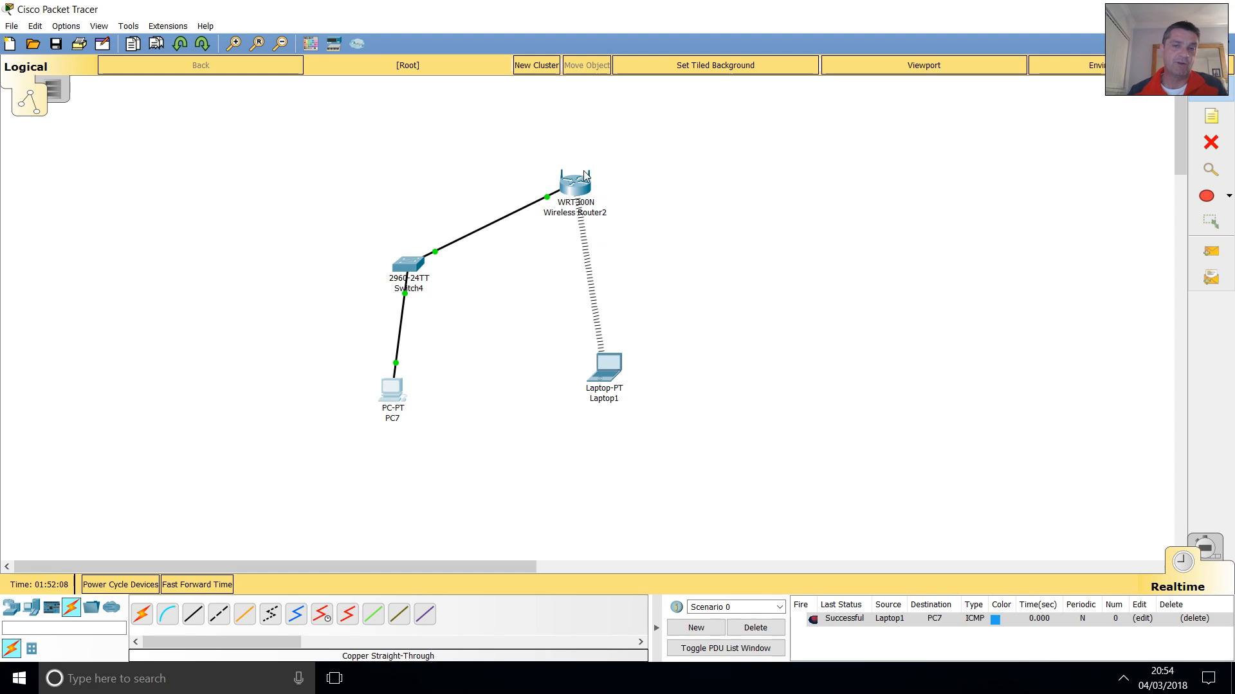
Examine the wireless router's web interface, including its basic setup and its security page with the firewall and filter options.
{"action": "mouse_move", "coordinate": [582, 187]}
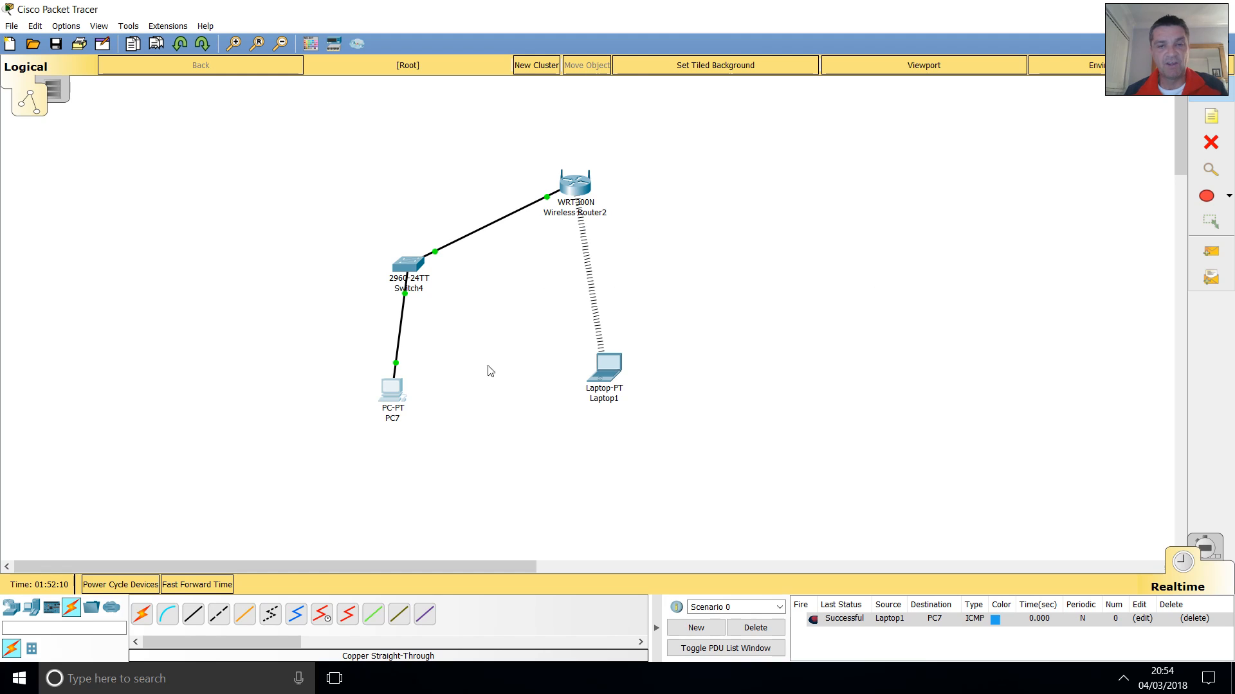
{"action": "left_click", "coordinate": [570, 182]}
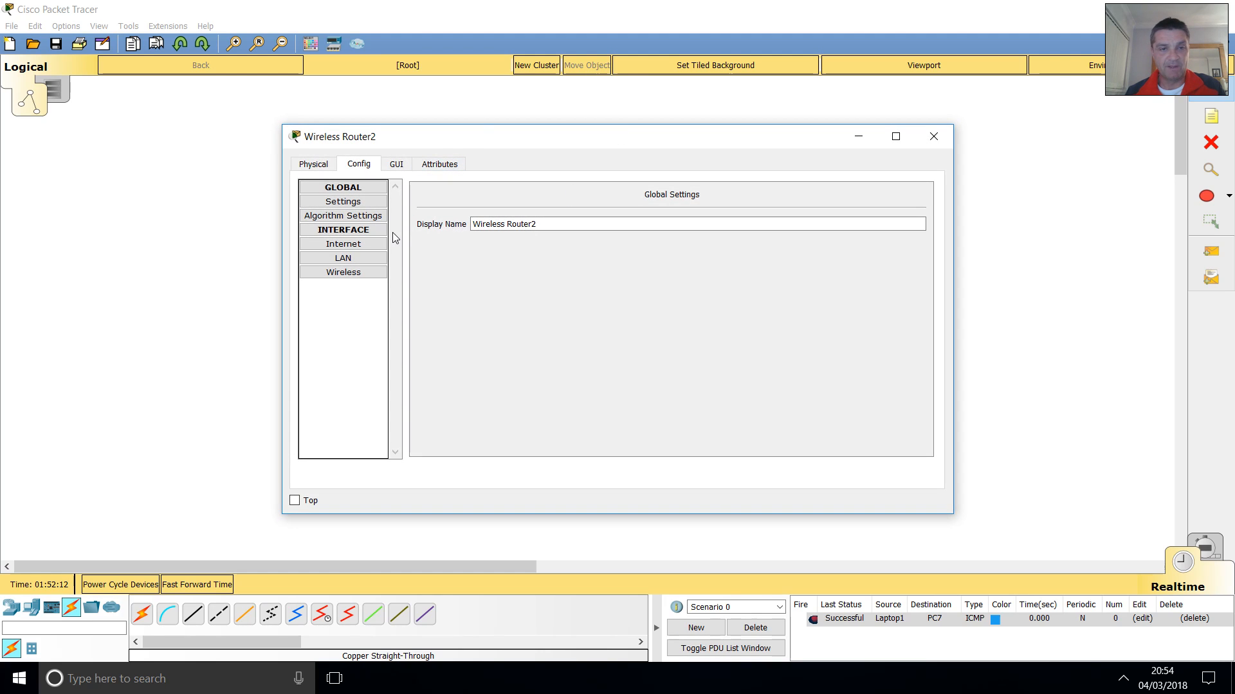
{"action": "left_click", "coordinate": [354, 272]}
{"action": "left_click", "coordinate": [396, 164]}
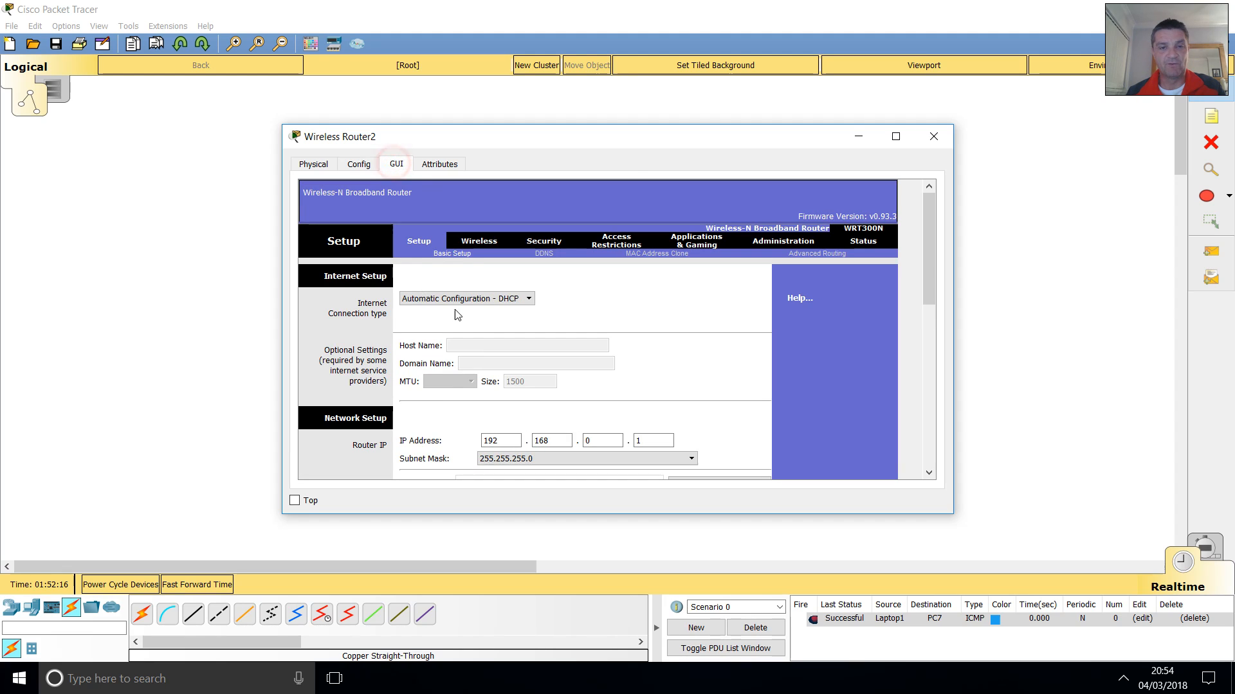
{"action": "scroll", "coordinate": [484, 328], "scroll_direction": "down", "scroll_amount": 3}
{"action": "scroll", "coordinate": [544, 357], "scroll_direction": "up", "scroll_amount": 5}
{"action": "left_click", "coordinate": [539, 243]}
{"action": "scroll", "coordinate": [592, 346], "scroll_direction": "down", "scroll_amount": 3}
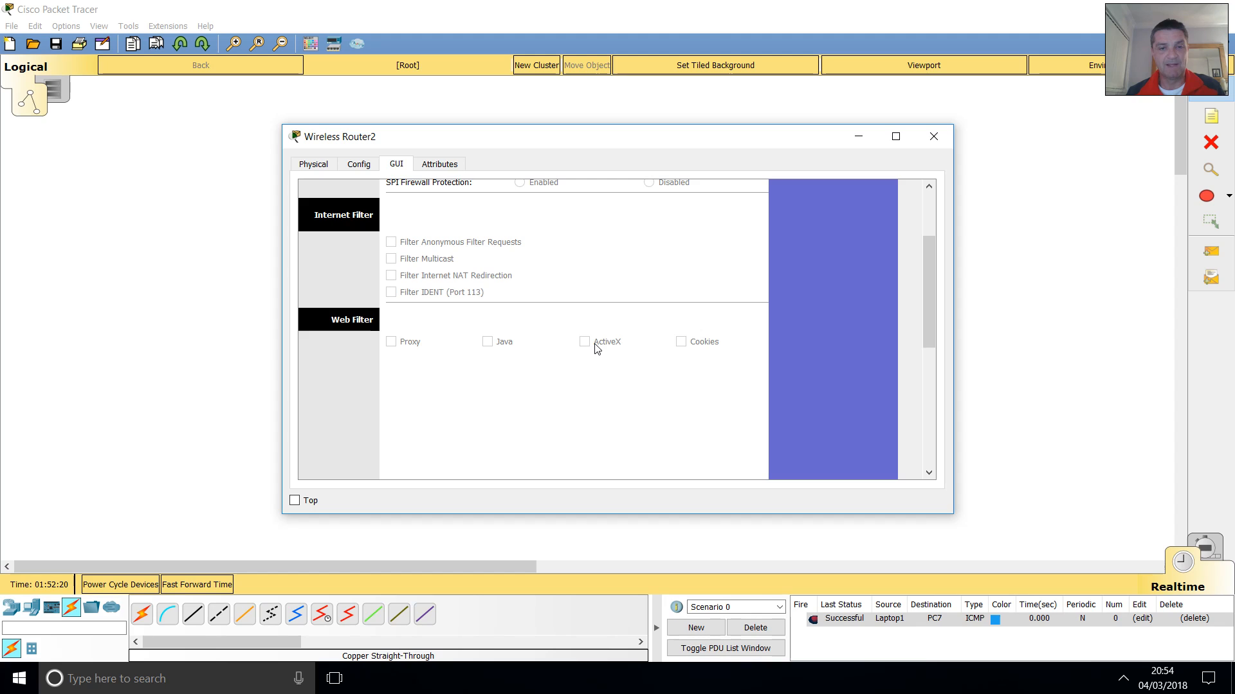
{"action": "scroll", "coordinate": [598, 348], "scroll_direction": "up", "scroll_amount": 1}
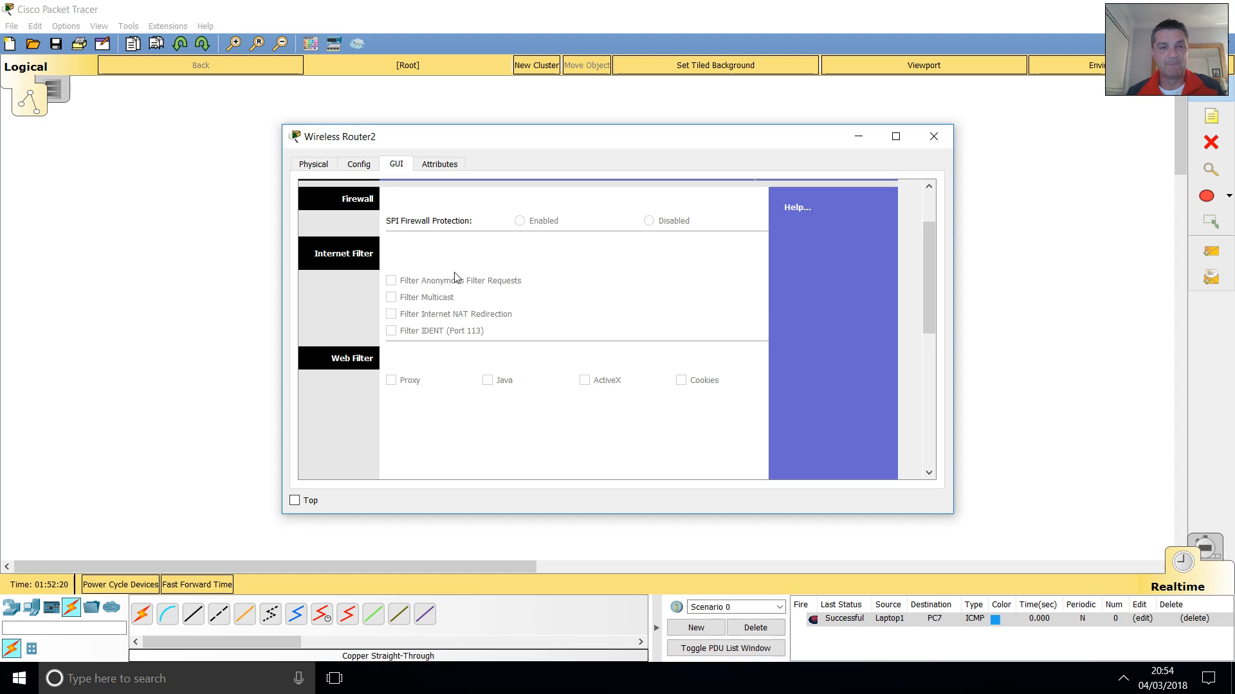
{"action": "left_click", "coordinate": [314, 164]}
Secure the router's Wireless interface with WPA2-PSK authentication, enter the PSK pass phrase, and close the router's window.
{"action": "left_click", "coordinate": [355, 164]}
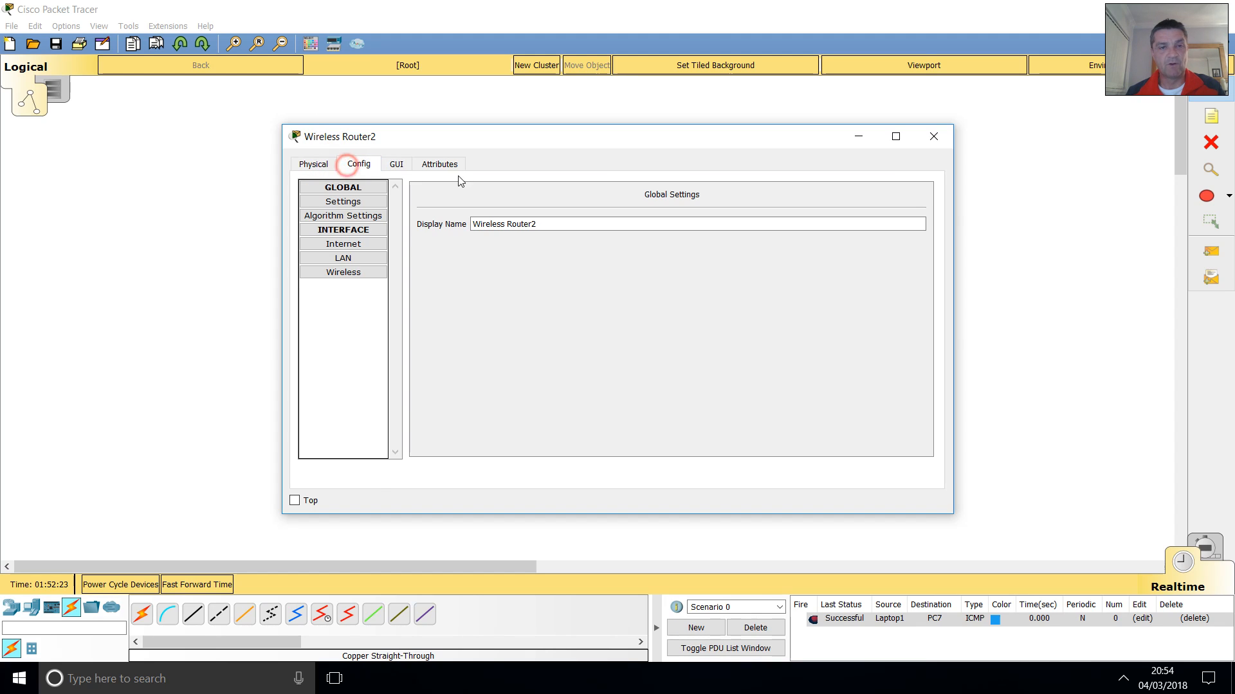
{"action": "left_click", "coordinate": [342, 272]}
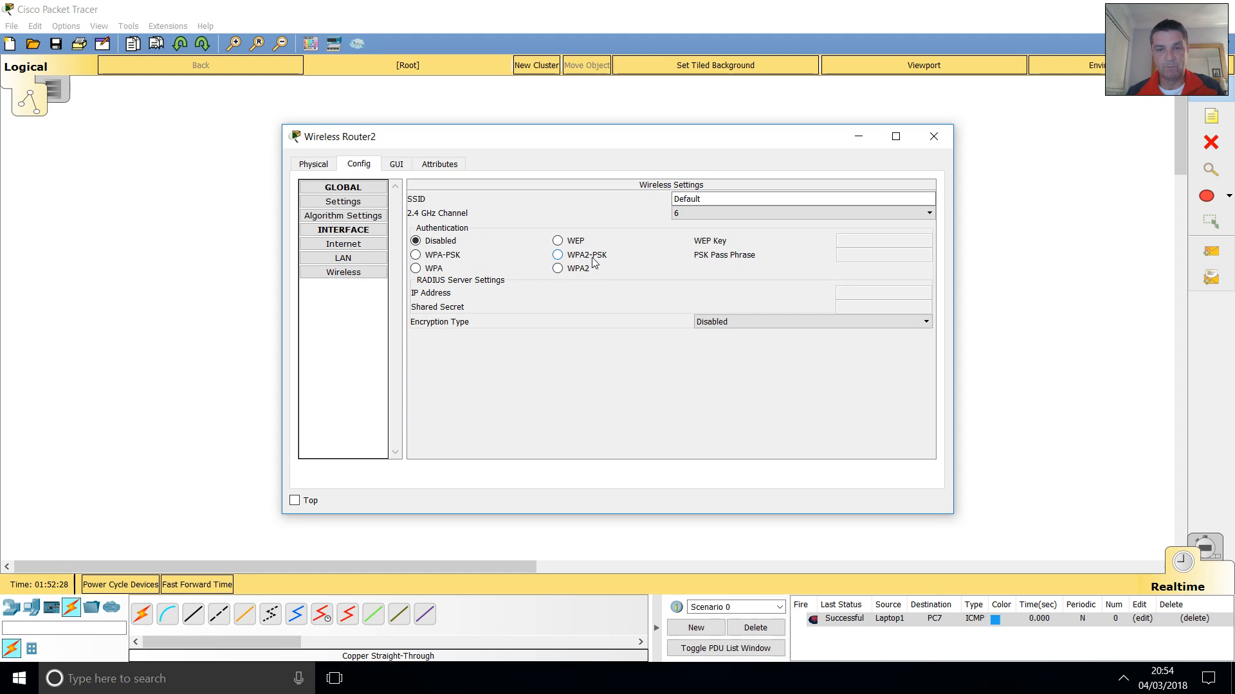
{"action": "left_click", "coordinate": [557, 255]}
{"action": "left_click", "coordinate": [902, 255]}
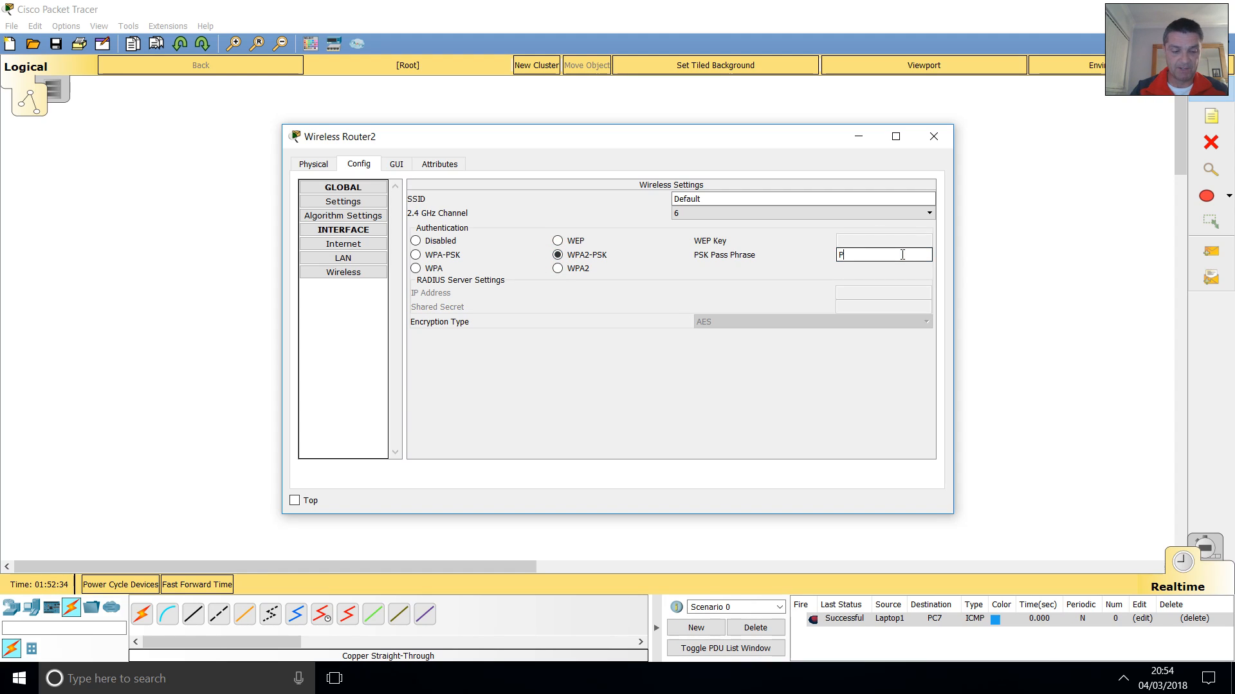
{"action": "type", "text": "Passwor"}
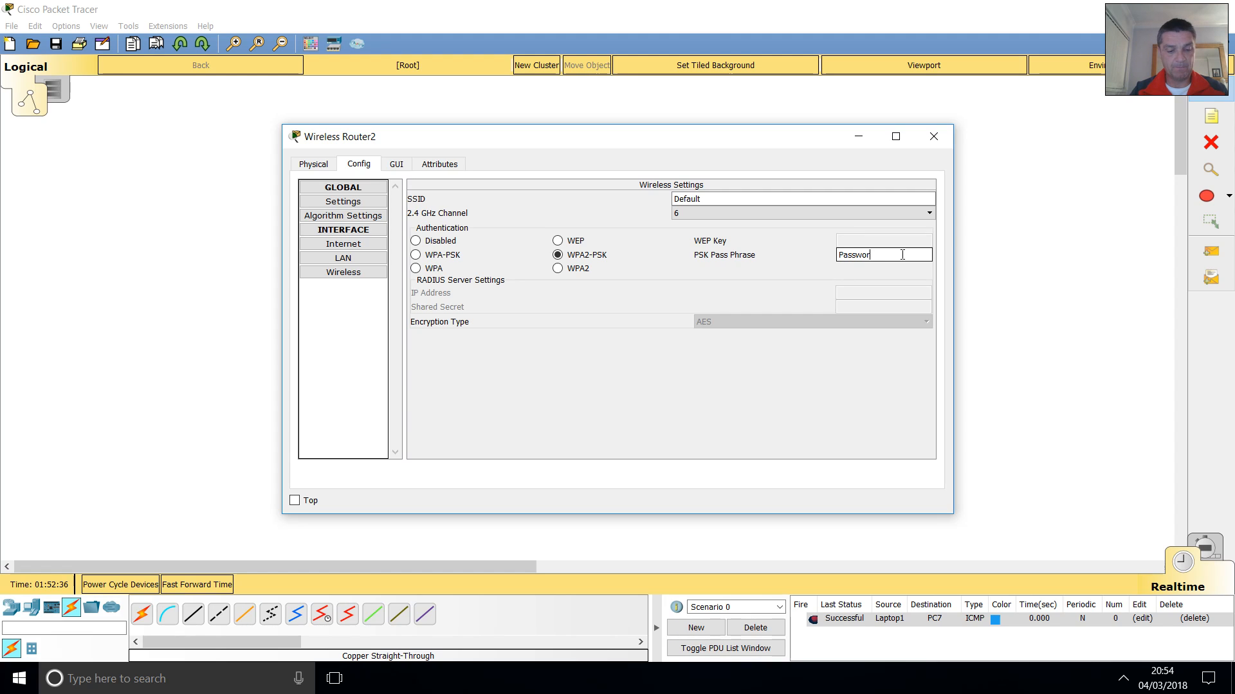
{"action": "type", "text": "d1"}
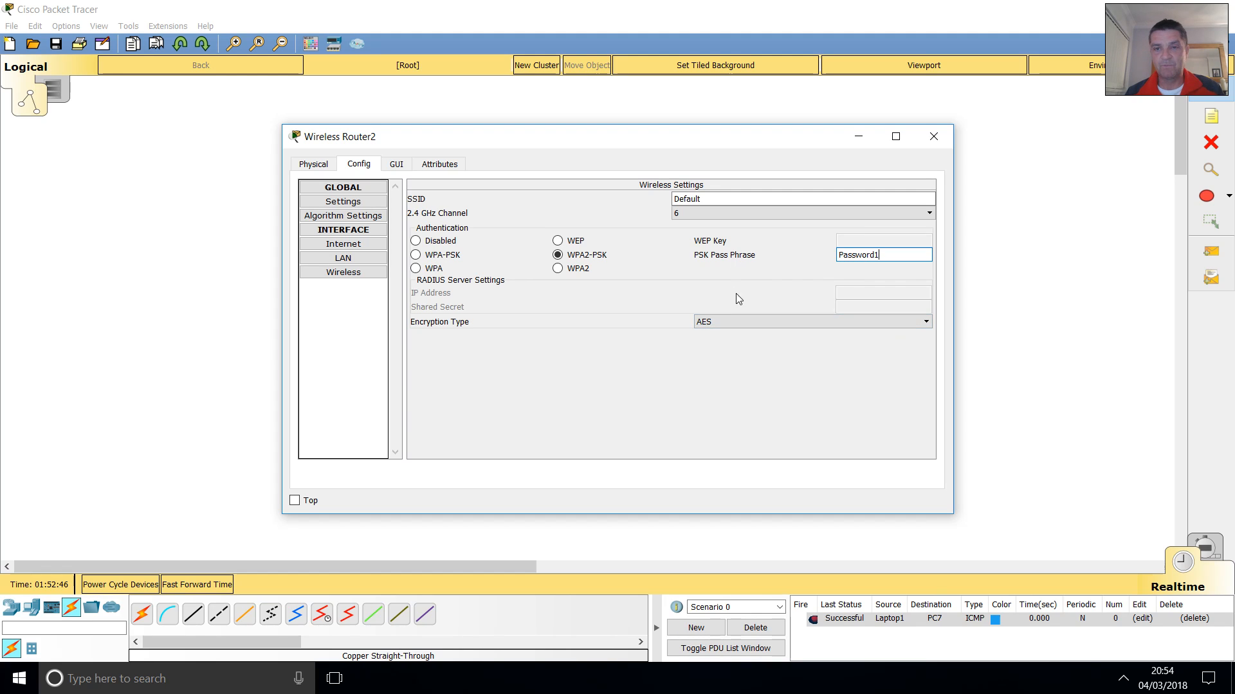
{"action": "left_click", "coordinate": [935, 136]}
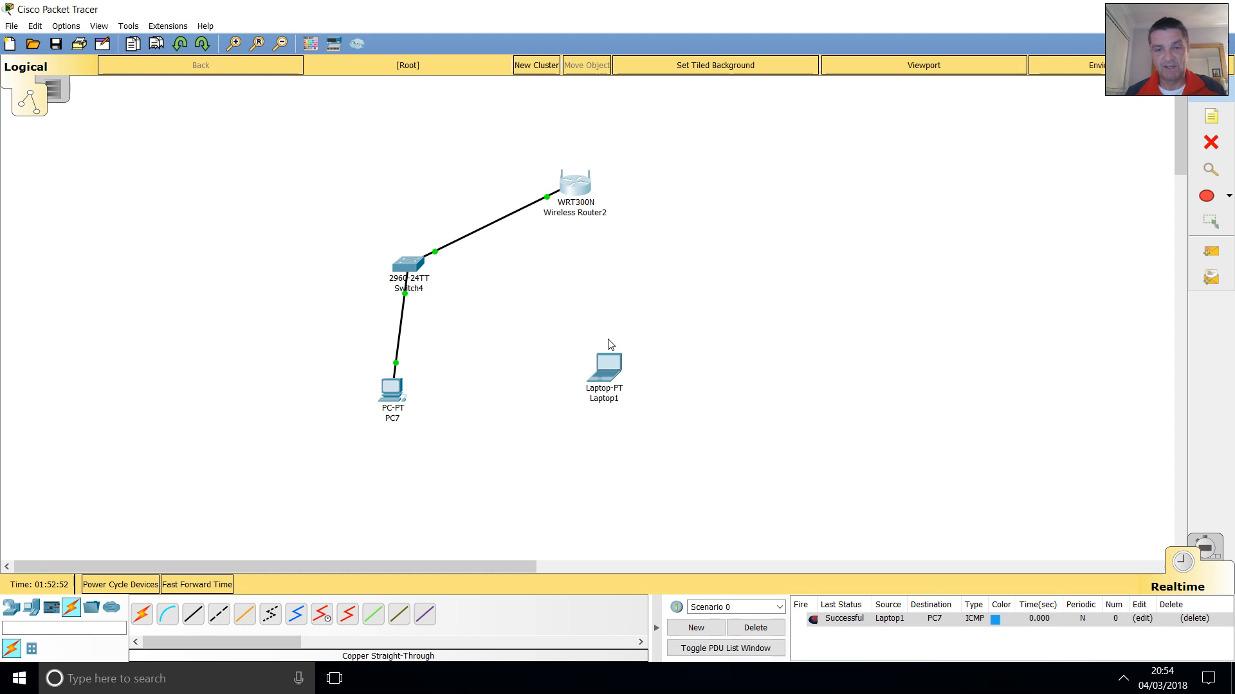
Set Laptop1's Wireless0 interface to WPA2-PSK authentication and enter the router's PSK pass phrase.
{"action": "left_click", "coordinate": [611, 381]}
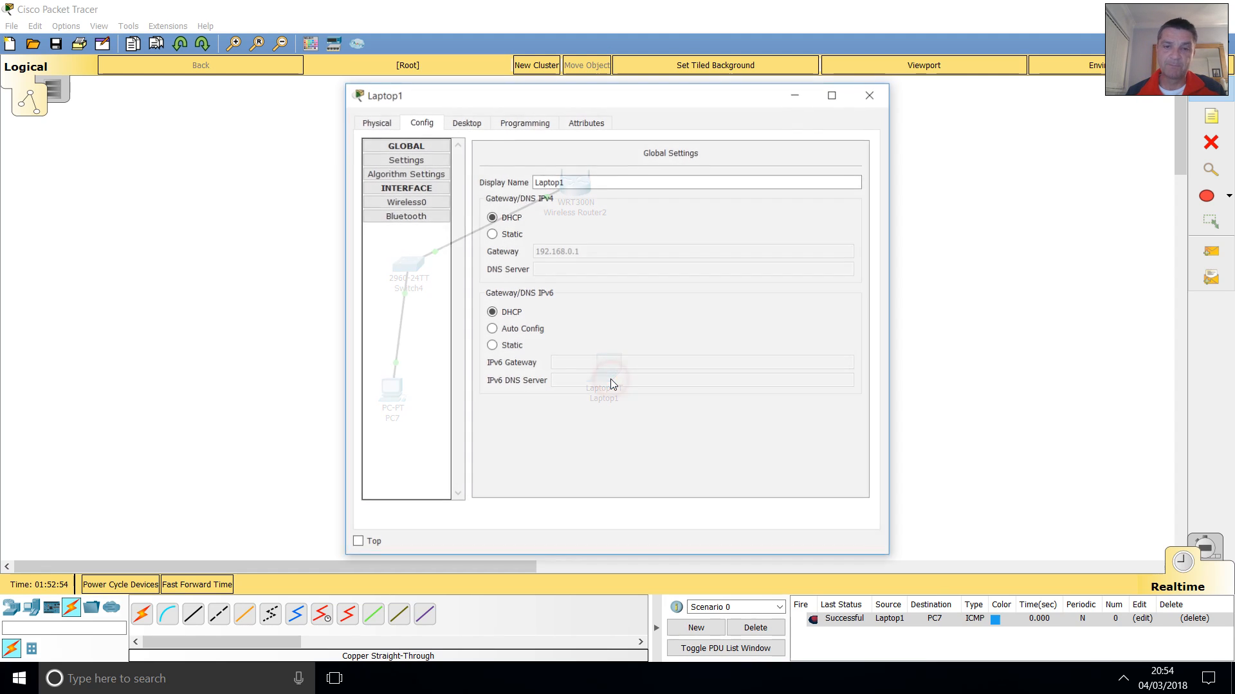
{"action": "left_click", "coordinate": [416, 205]}
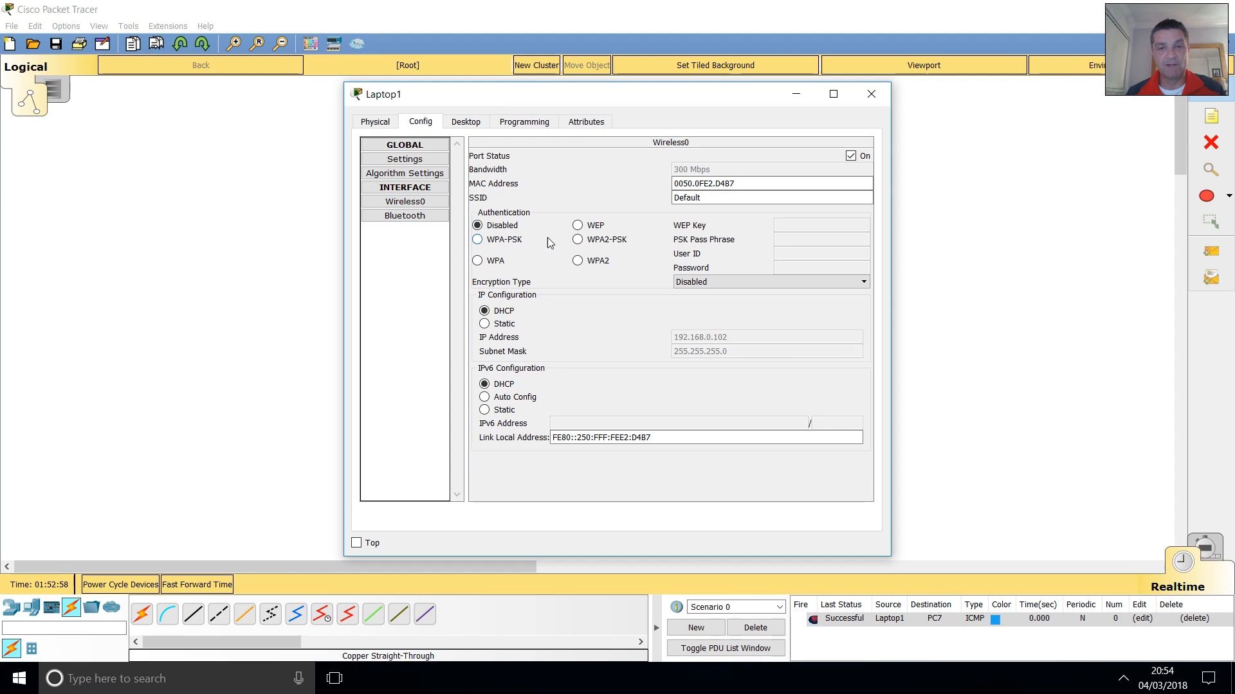
{"action": "left_click", "coordinate": [578, 241]}
{"action": "left_click", "coordinate": [806, 240]}
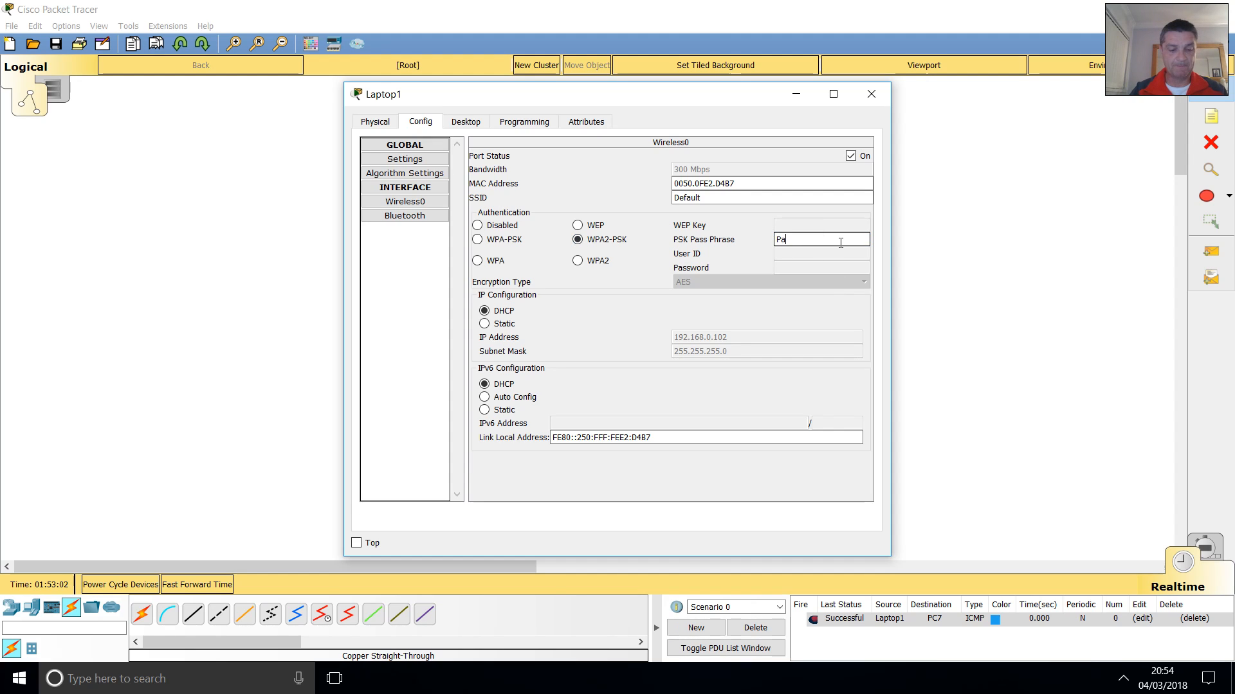
{"action": "type", "text": "Password1"}
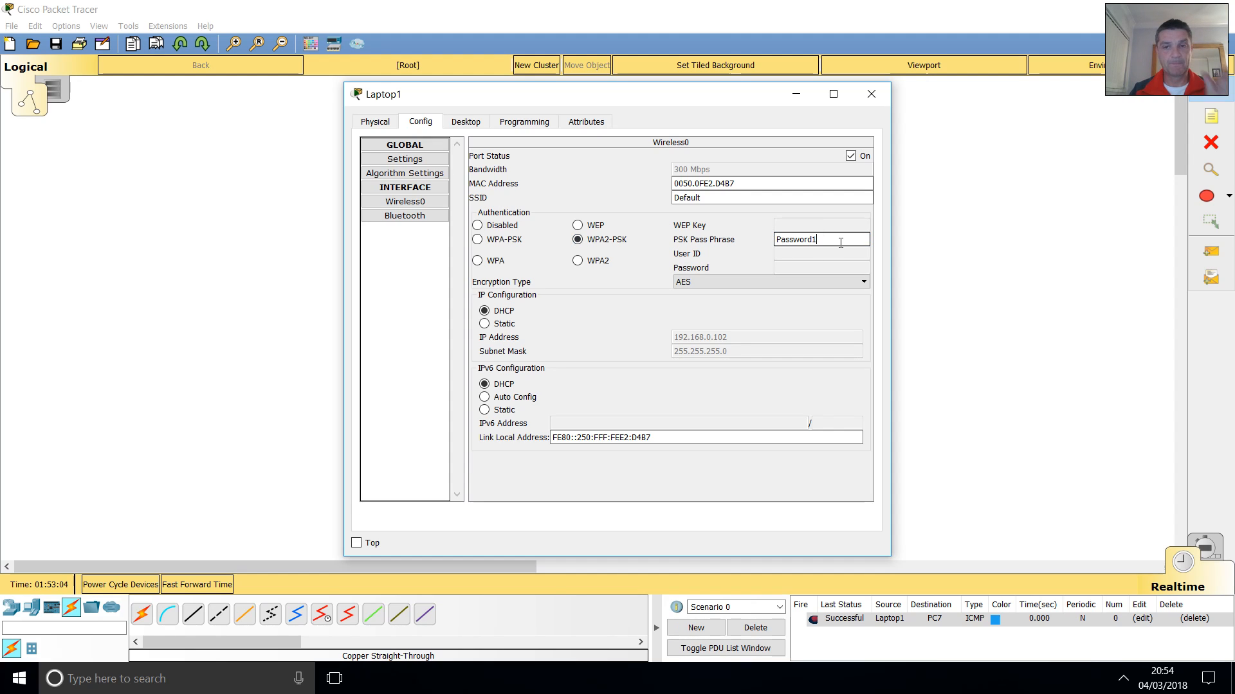
{"action": "left_click", "coordinate": [1006, 300]}
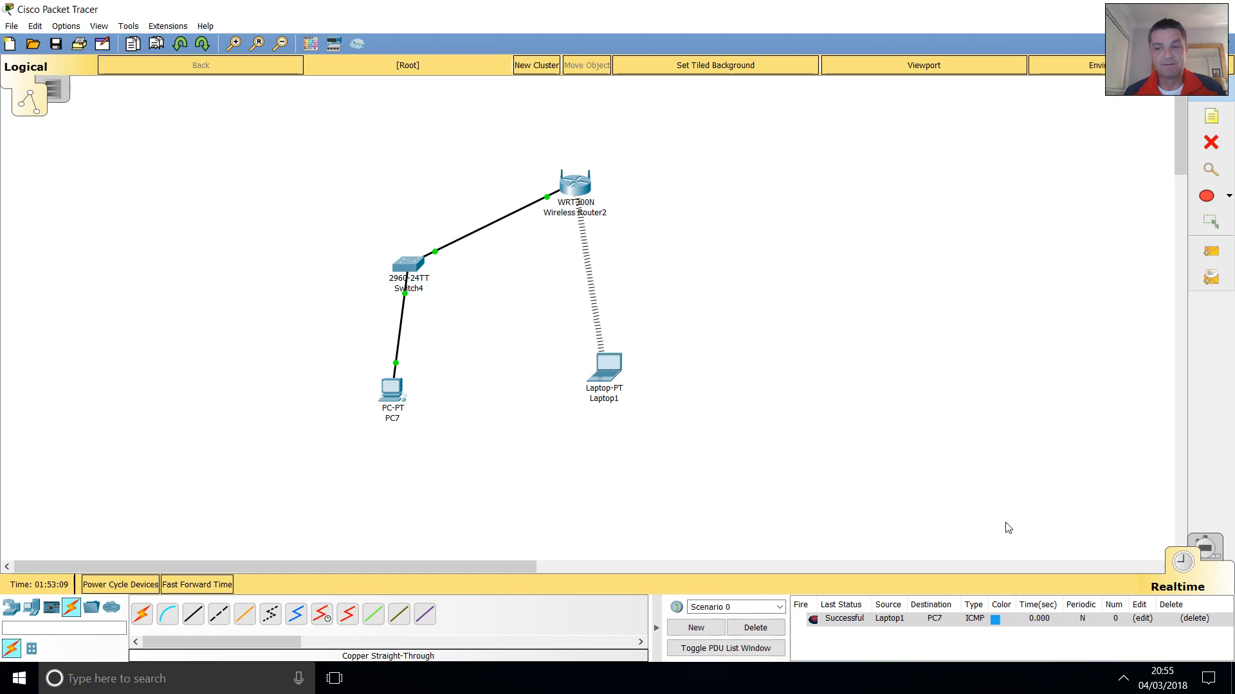
Repeat the ping to 192.168.0.102 from PC7 to test the secured wireless link, and close the PC's window.
{"action": "left_click", "coordinate": [397, 394]}
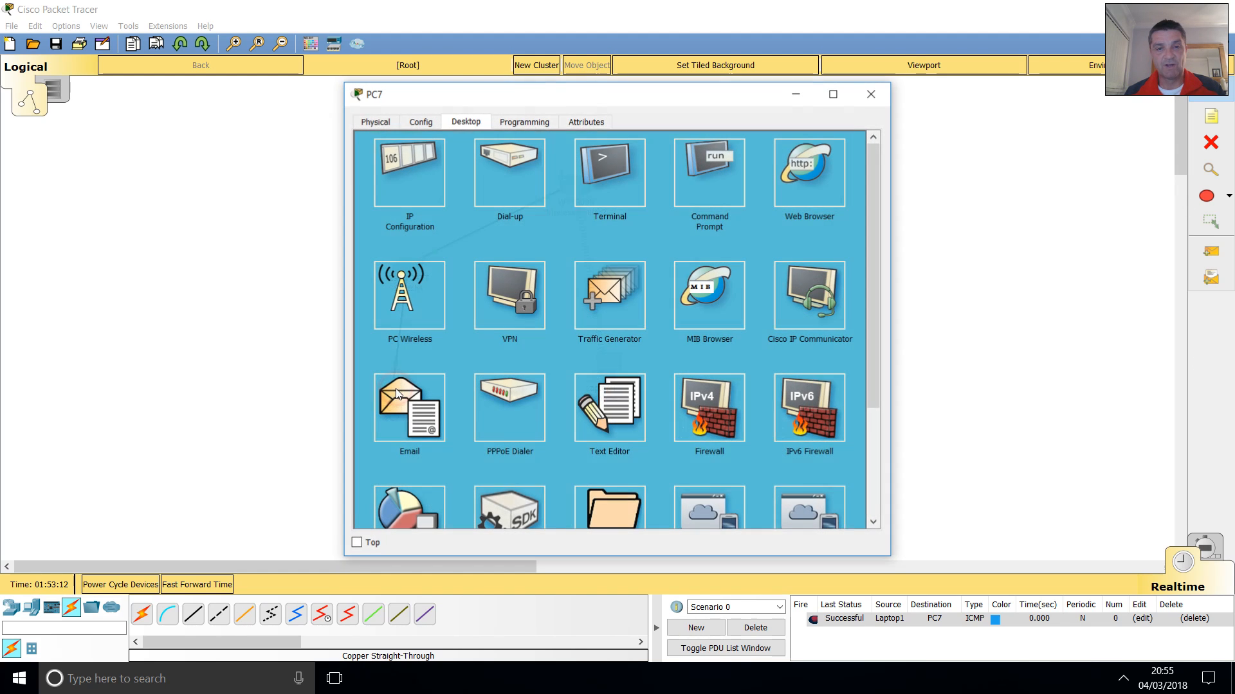
{"action": "left_click", "coordinate": [694, 171]}
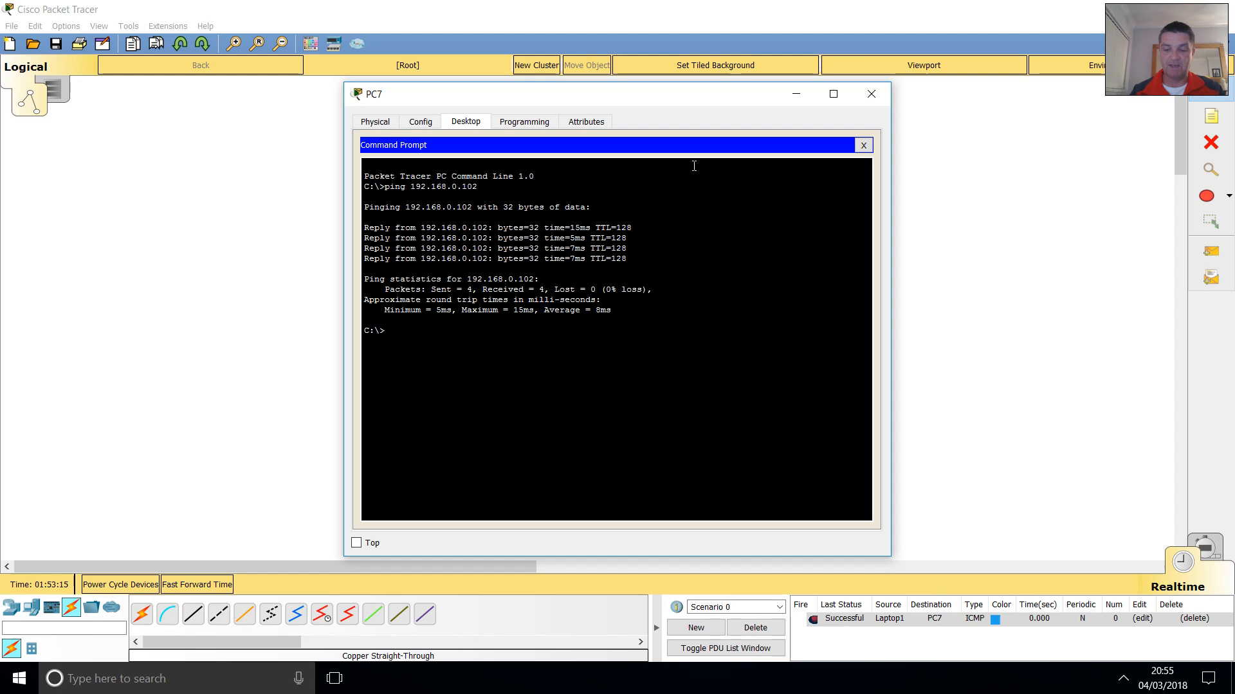
{"action": "key", "text": "Up"}
{"action": "key", "text": "Return"}
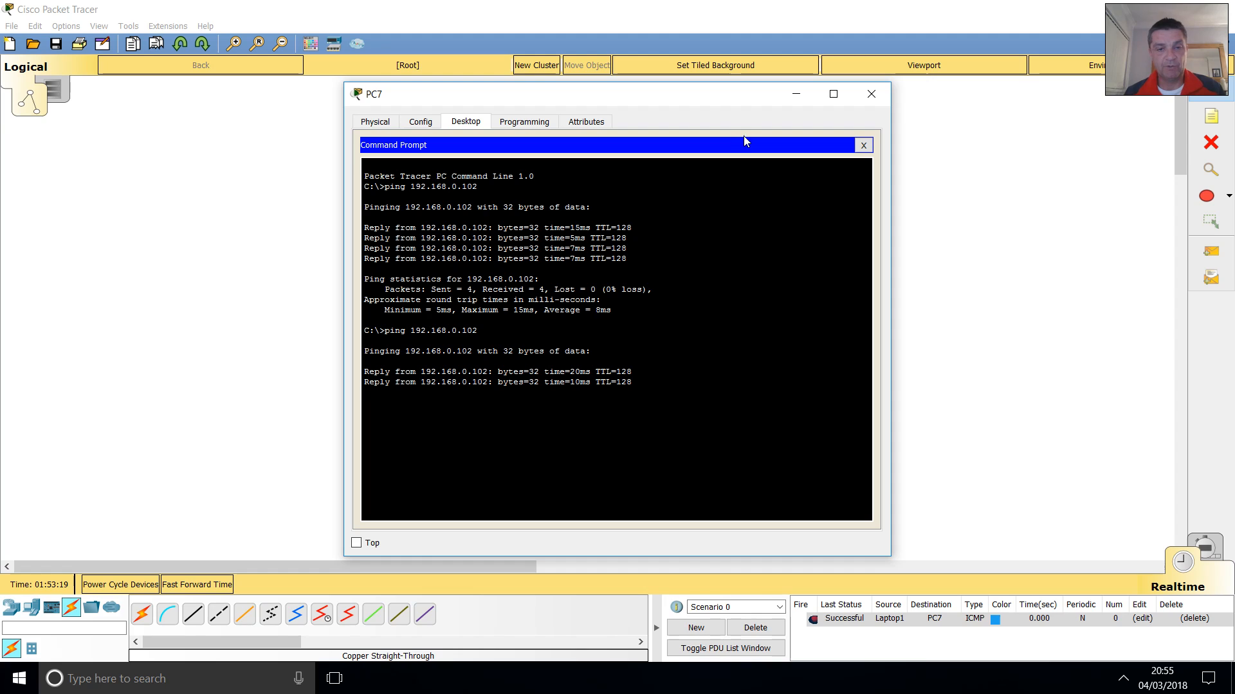
{"action": "left_click", "coordinate": [870, 94]}
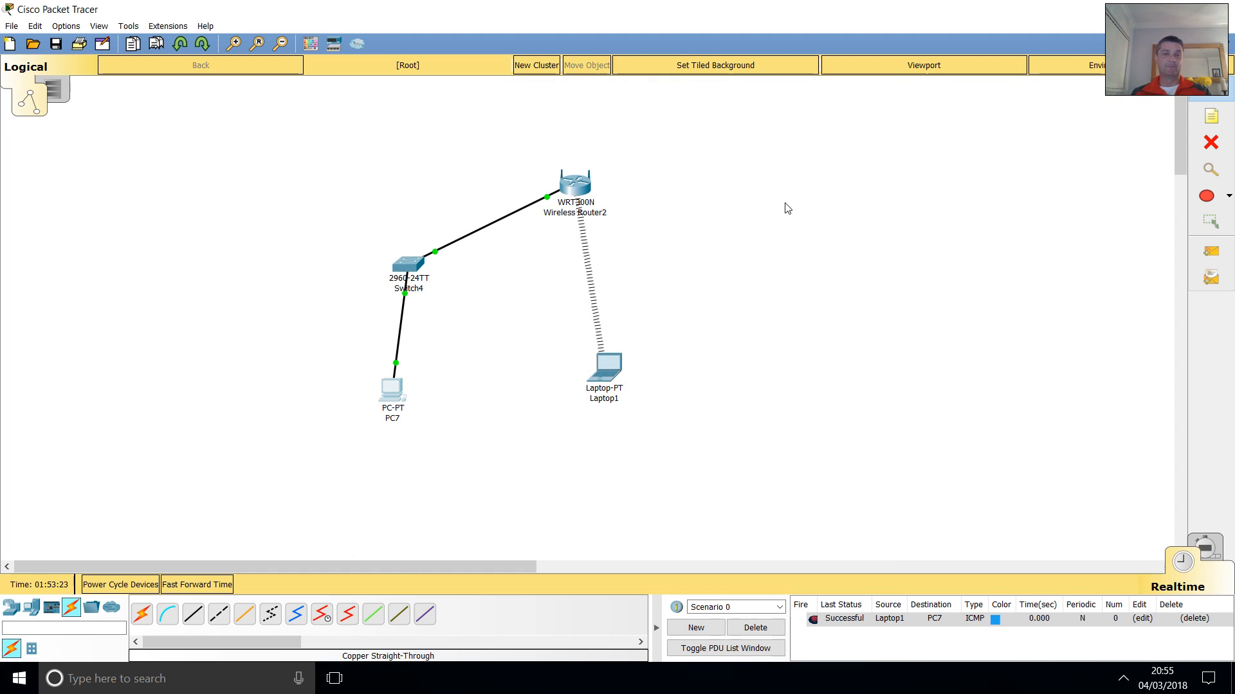